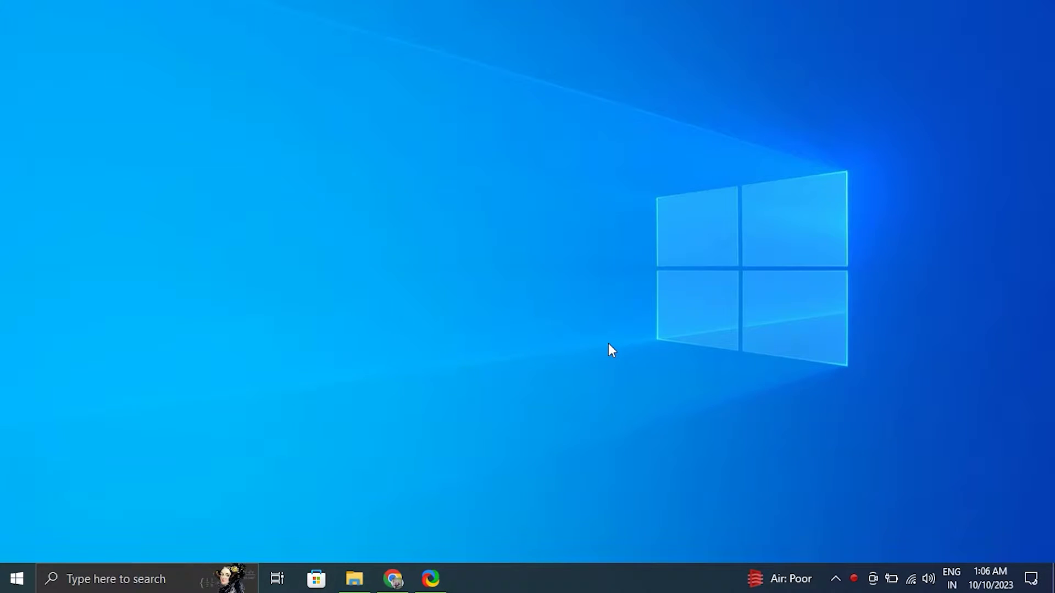
Step: Reach the Additional troubleshooters list in Windows Settings via the troubleshoot search
{"action": "key", "text": "super+i"}
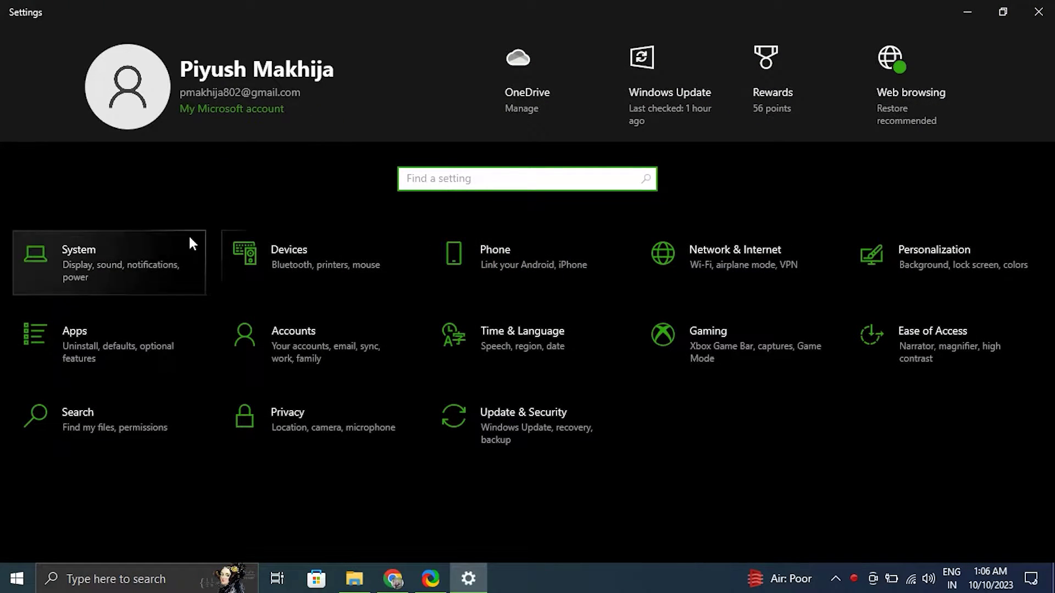
{"action": "left_click", "coordinate": [126, 242]}
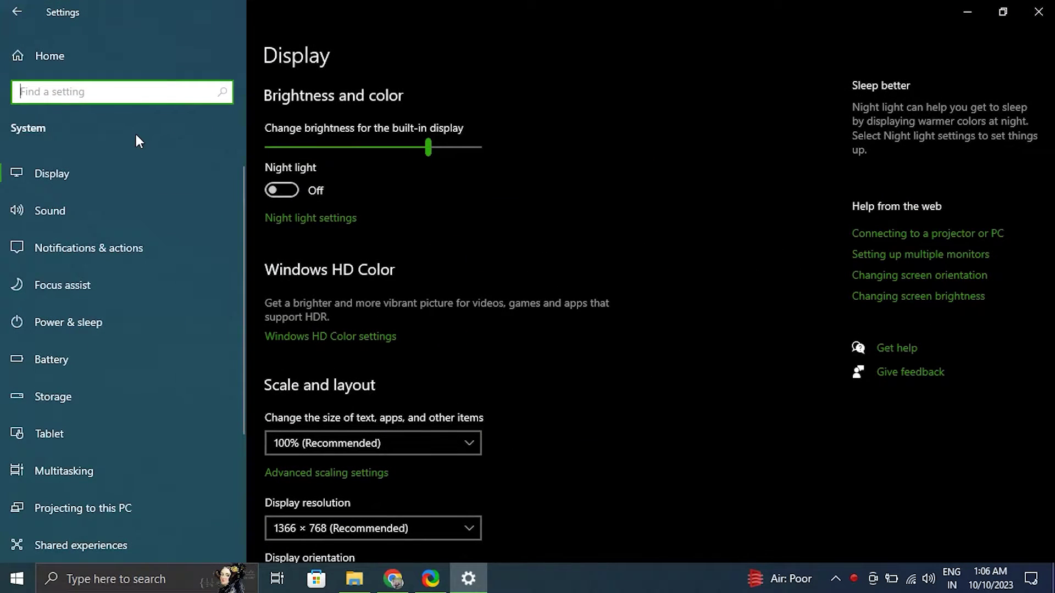
{"action": "type", "text": "TROU"}
{"action": "left_click", "coordinate": [136, 124]}
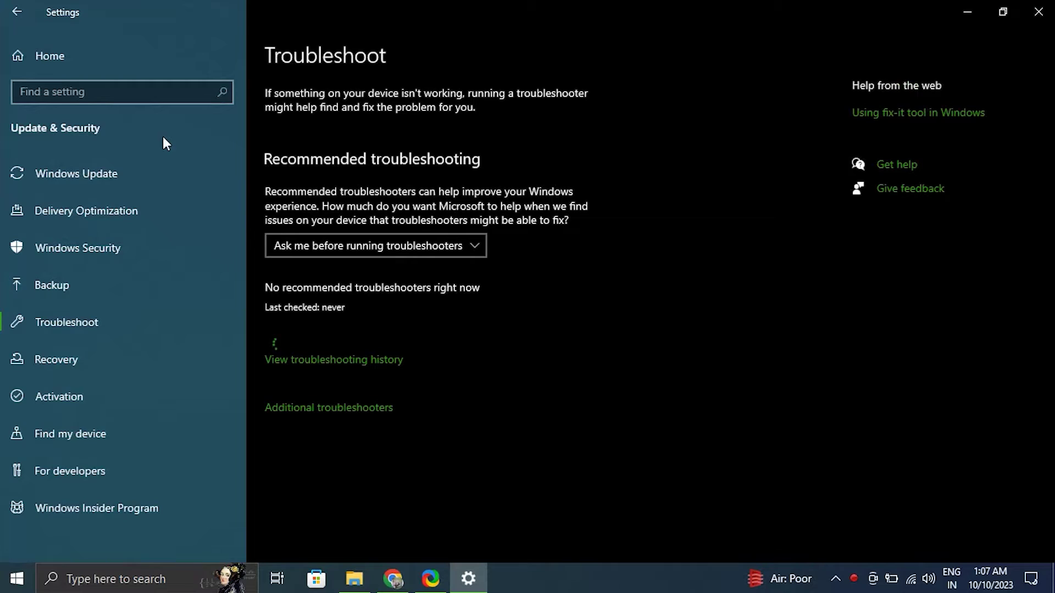
{"action": "left_click", "coordinate": [345, 410]}
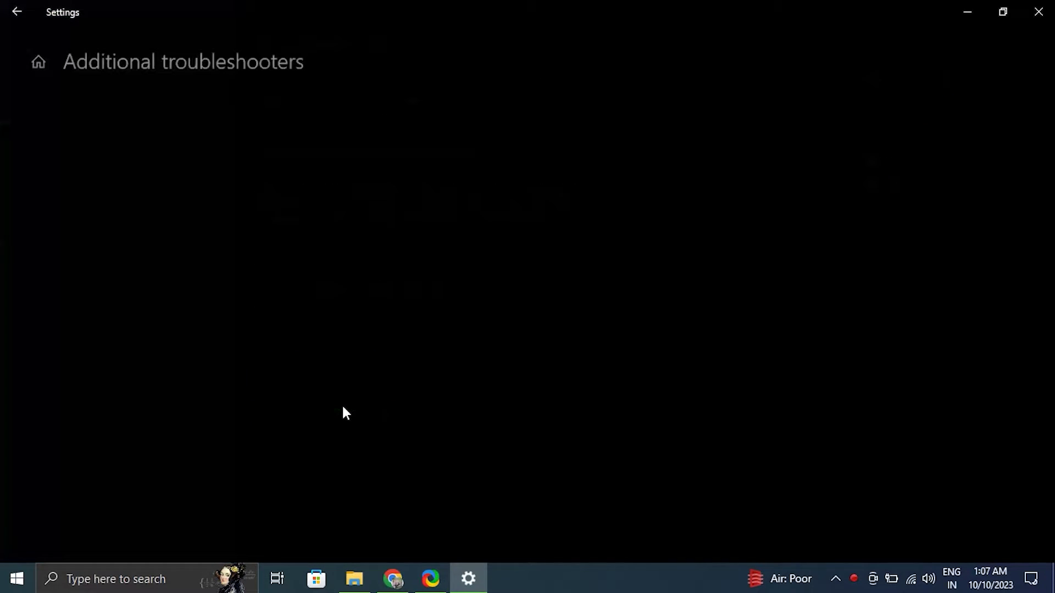
{"action": "scroll", "coordinate": [408, 353], "scroll_direction": "down", "scroll_amount": 5}
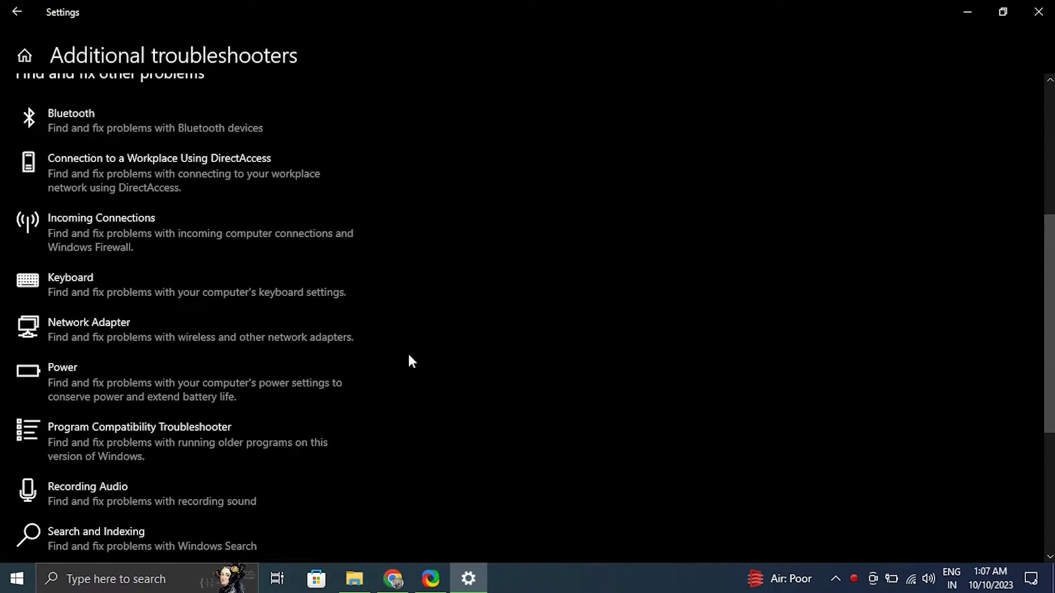
Step: Run the Power troubleshooter to completion, then close it and Settings
{"action": "left_click", "coordinate": [174, 388]}
{"action": "left_click", "coordinate": [283, 432]}
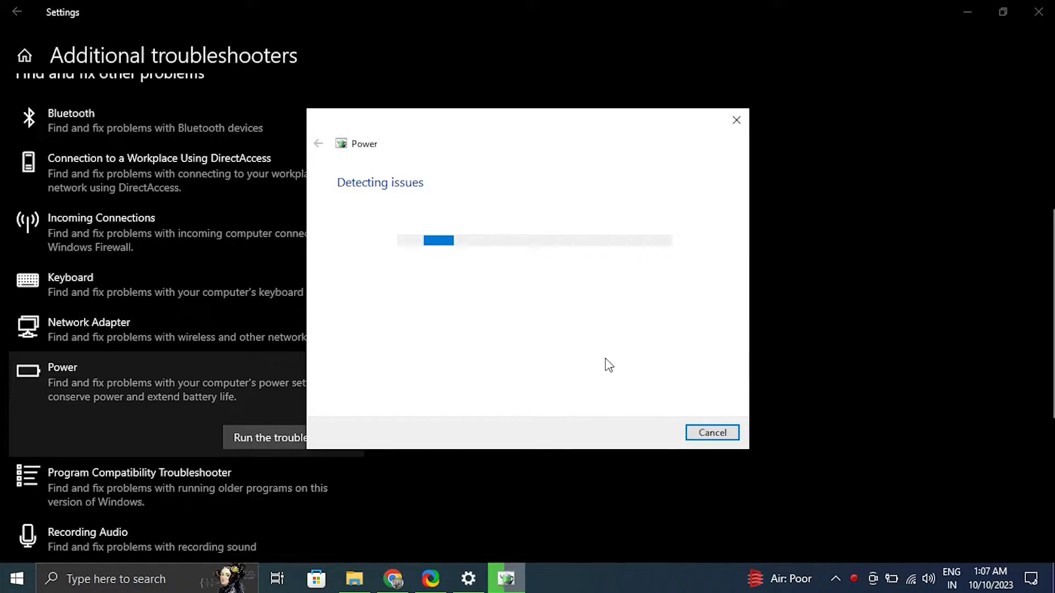
{"action": "left_click", "coordinate": [401, 331]}
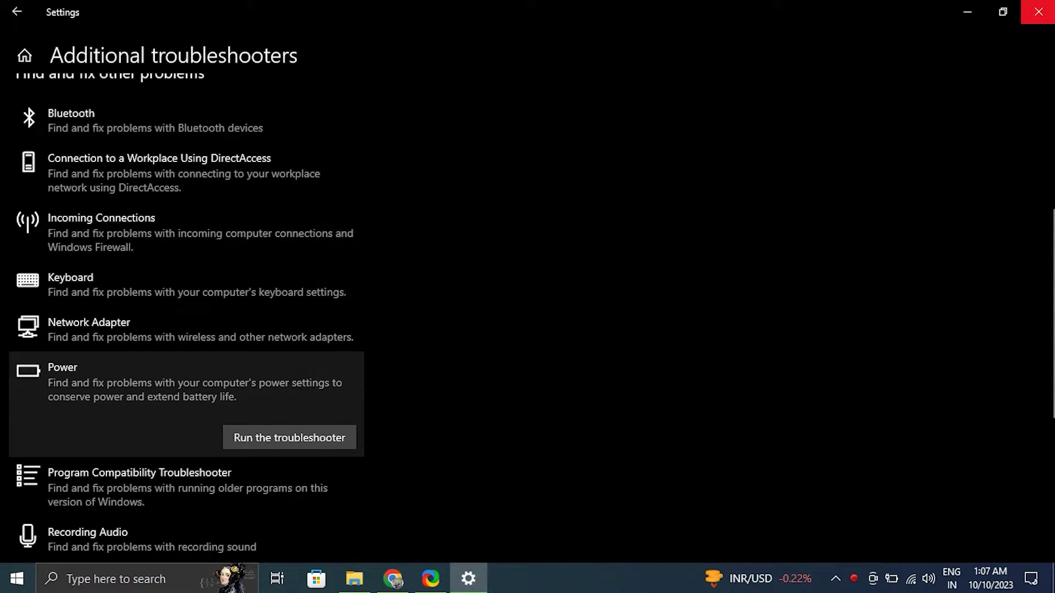
{"action": "left_click", "coordinate": [1038, 12]}
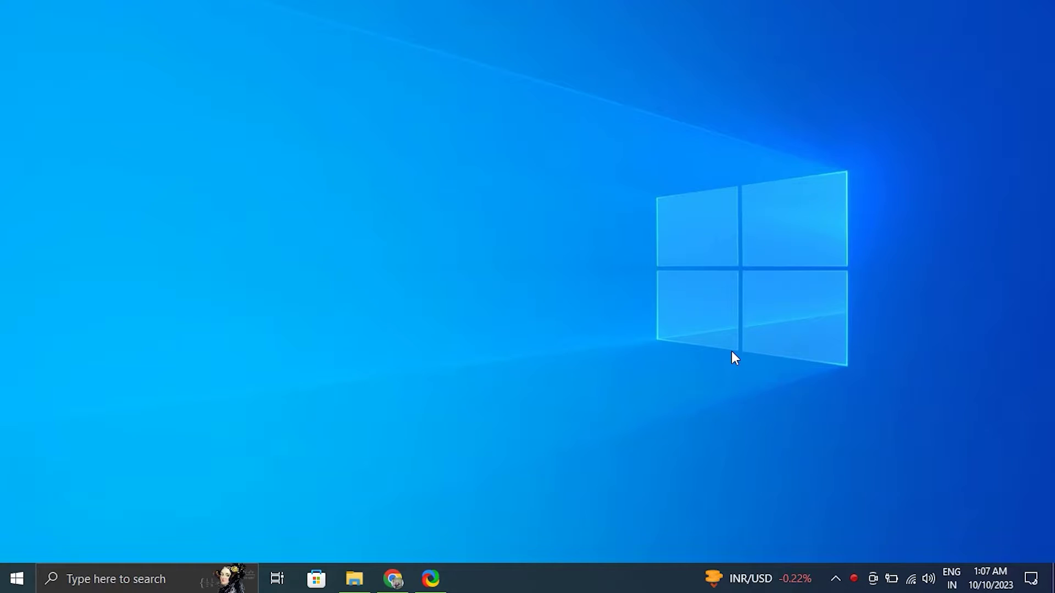
Step: Launch Power Options with powercfg.cpl and go to the power-button settings page
{"action": "key", "text": "super+r"}
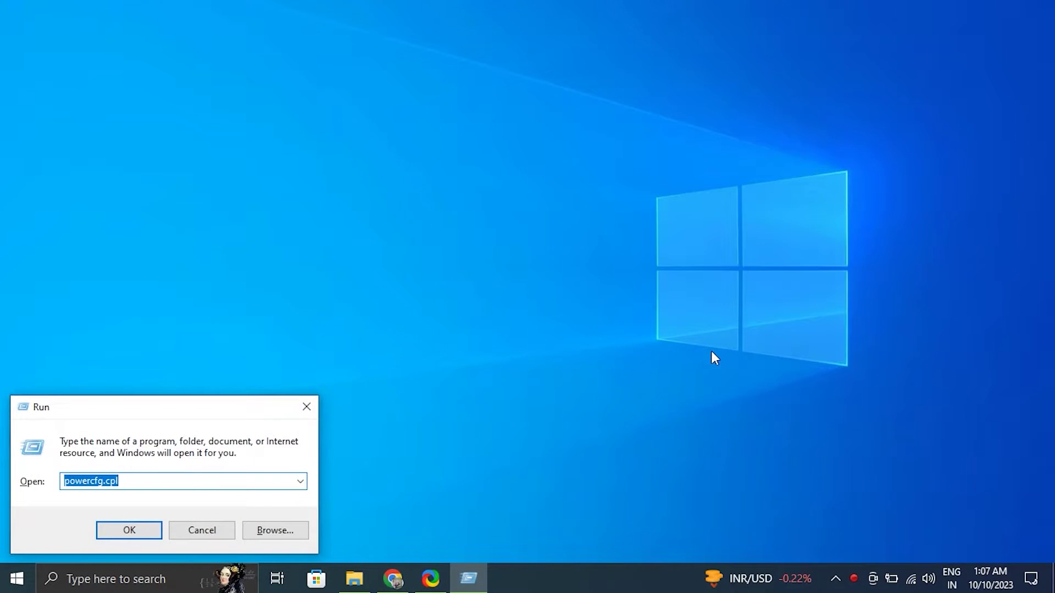
{"action": "left_click_drag", "start_coordinate": [145, 478], "coordinate": [58, 490]}
{"action": "left_click", "coordinate": [110, 533]}
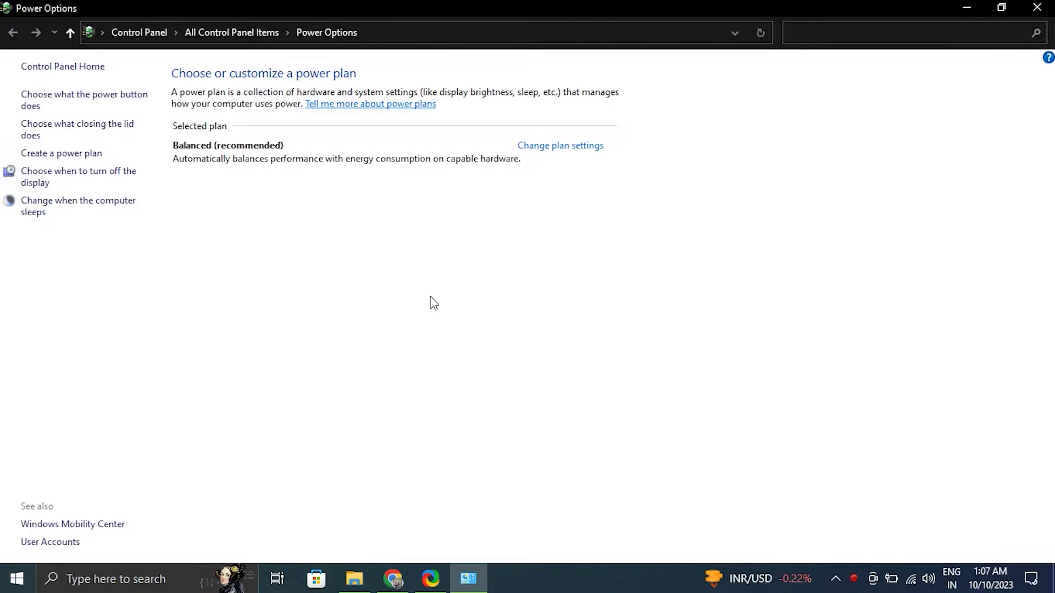
{"action": "left_click", "coordinate": [76, 99]}
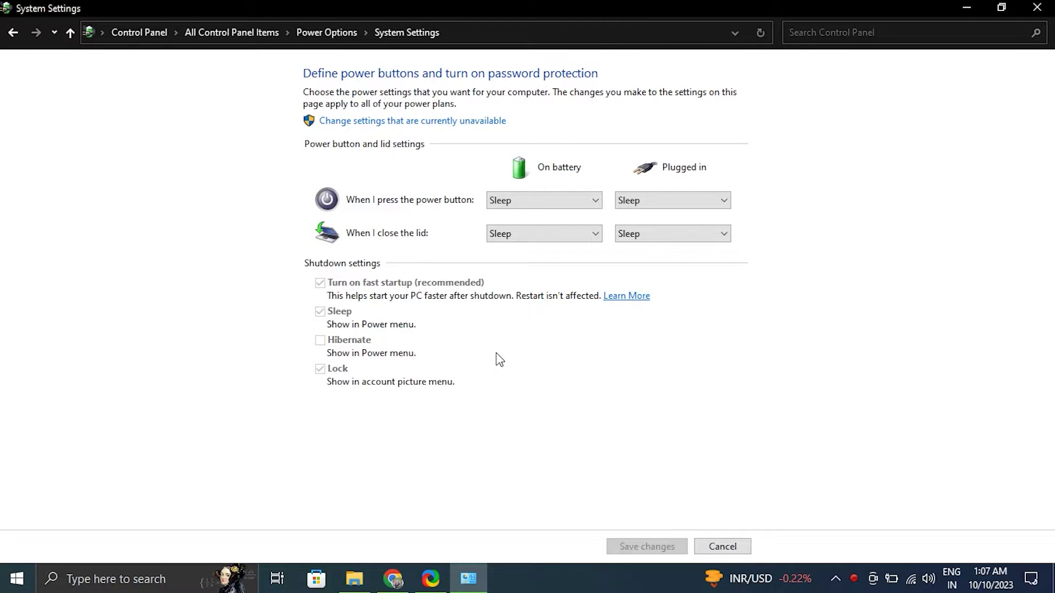
Step: Unlock the greyed-out shutdown settings, review them, and close the window unchanged
{"action": "left_click", "coordinate": [418, 122]}
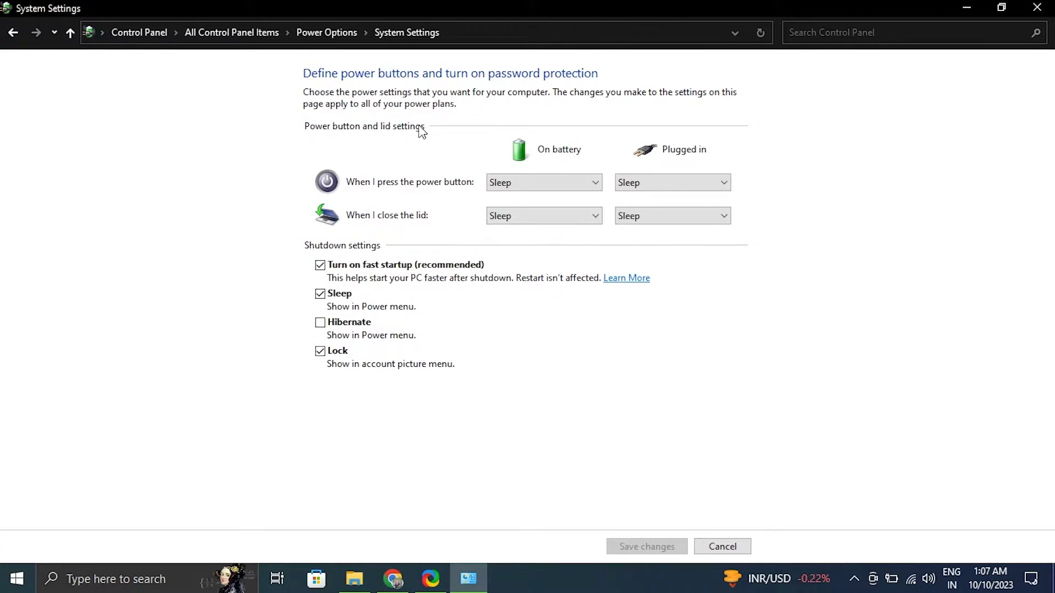
{"action": "left_click", "coordinate": [855, 579]}
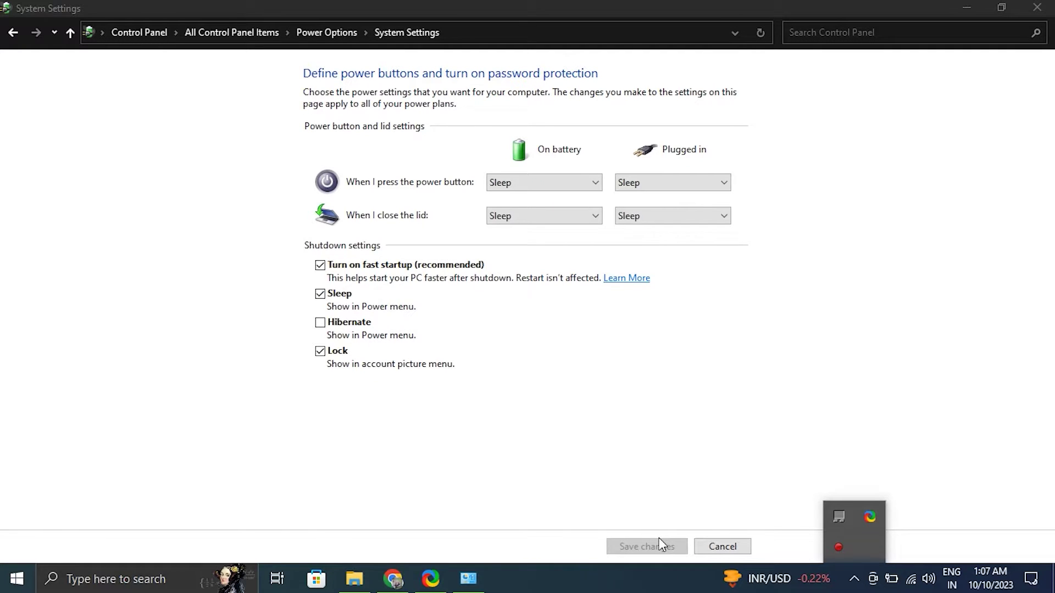
{"action": "left_click", "coordinate": [1037, 7]}
{"action": "left_click", "coordinate": [854, 579]}
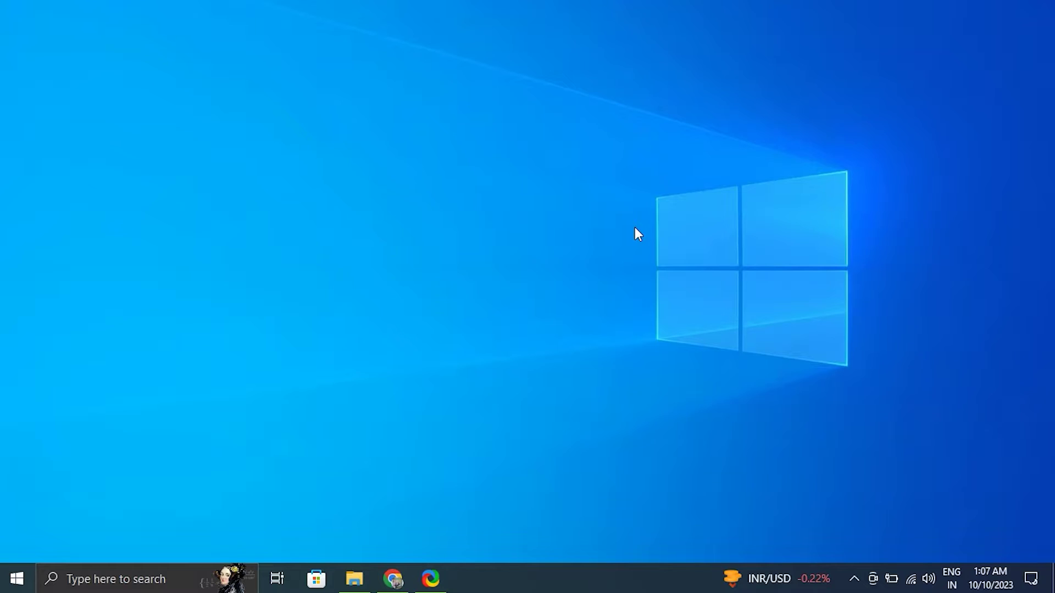
Step: Launch Device Manager with devmgmt.msc and expand Display adapters to show both graphics cards
{"action": "key", "text": "super+r"}
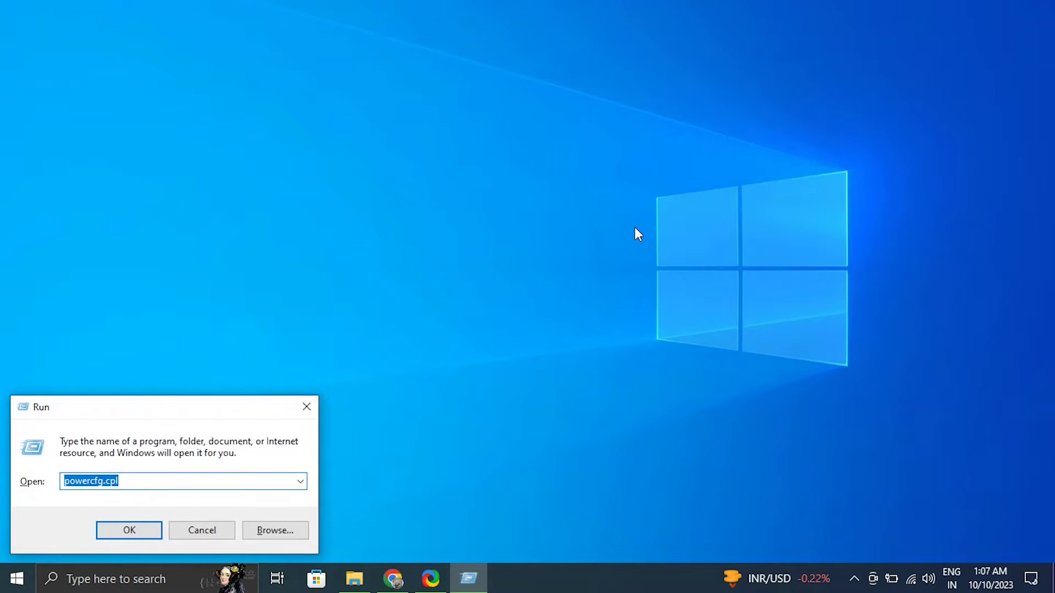
{"action": "type", "text": "de"}
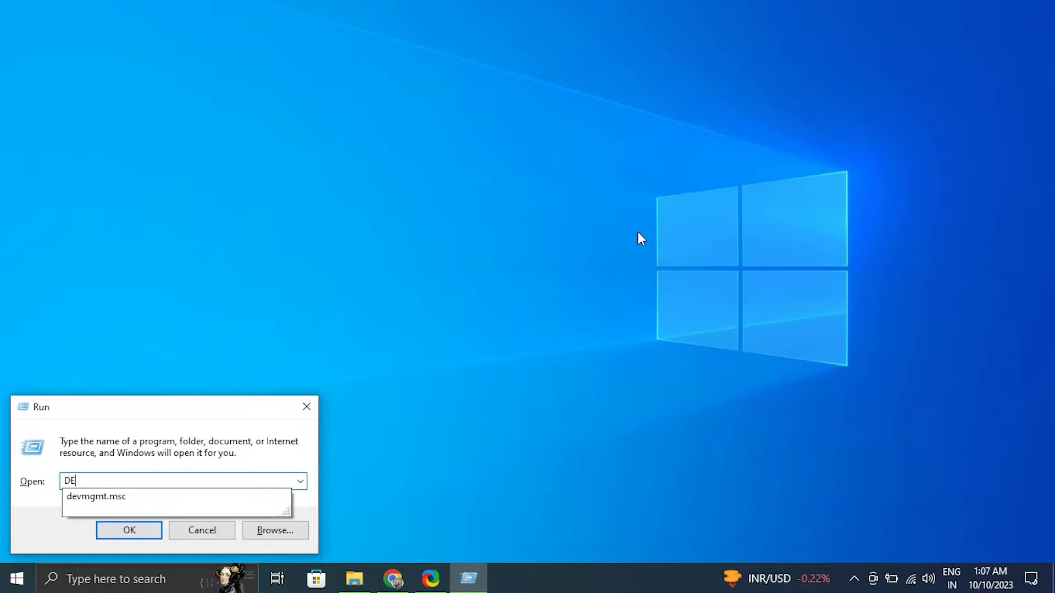
{"action": "left_click", "coordinate": [177, 498]}
{"action": "left_click", "coordinate": [153, 528]}
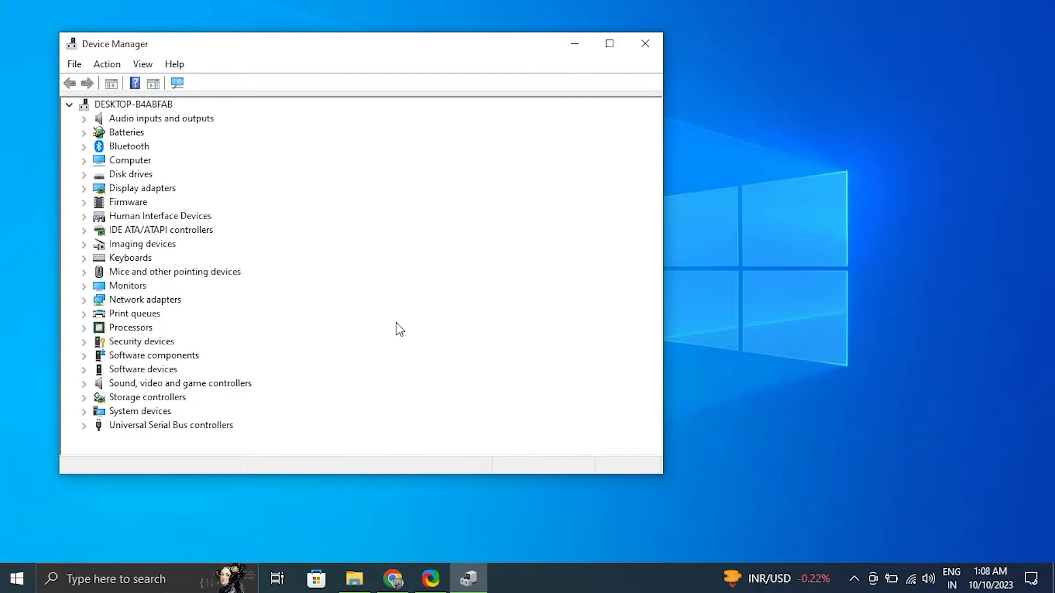
{"action": "left_click", "coordinate": [84, 189]}
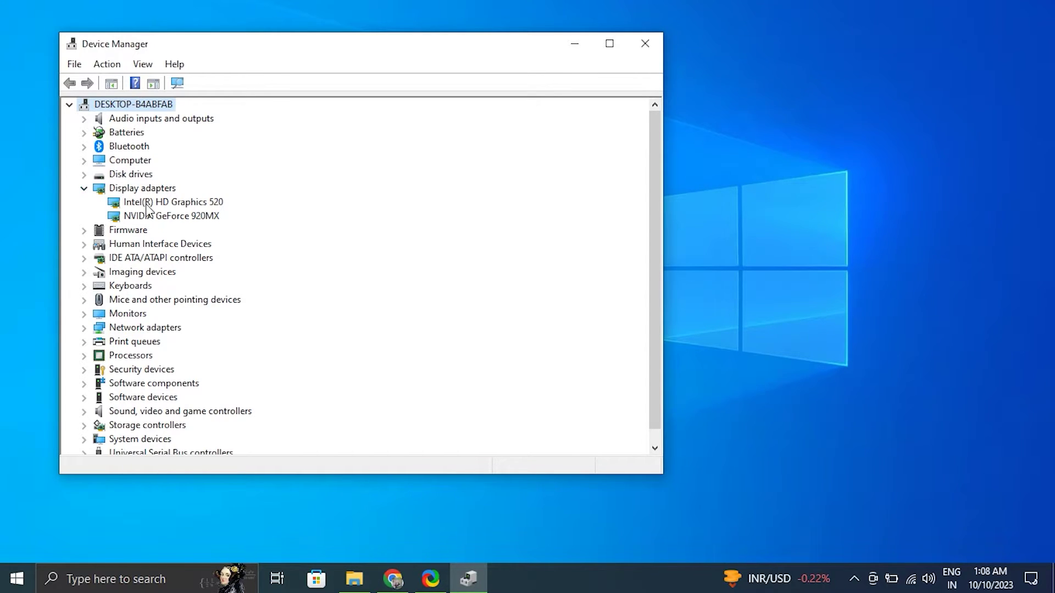
Step: Uninstall the NVIDIA GeForce 920MX device and confirm the removal
{"action": "right_click", "coordinate": [160, 219]}
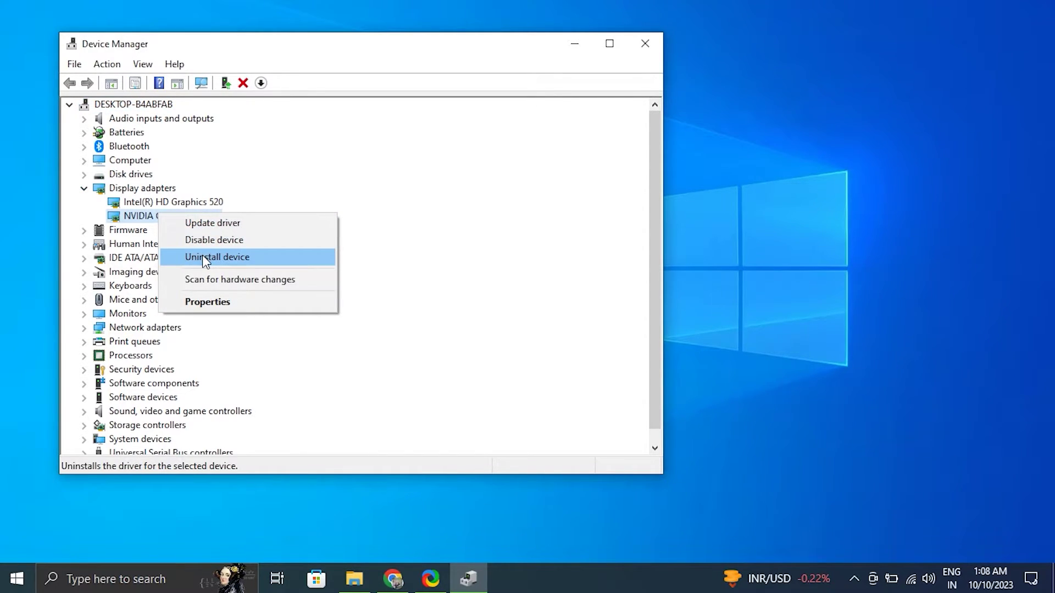
{"action": "left_click", "coordinate": [203, 259]}
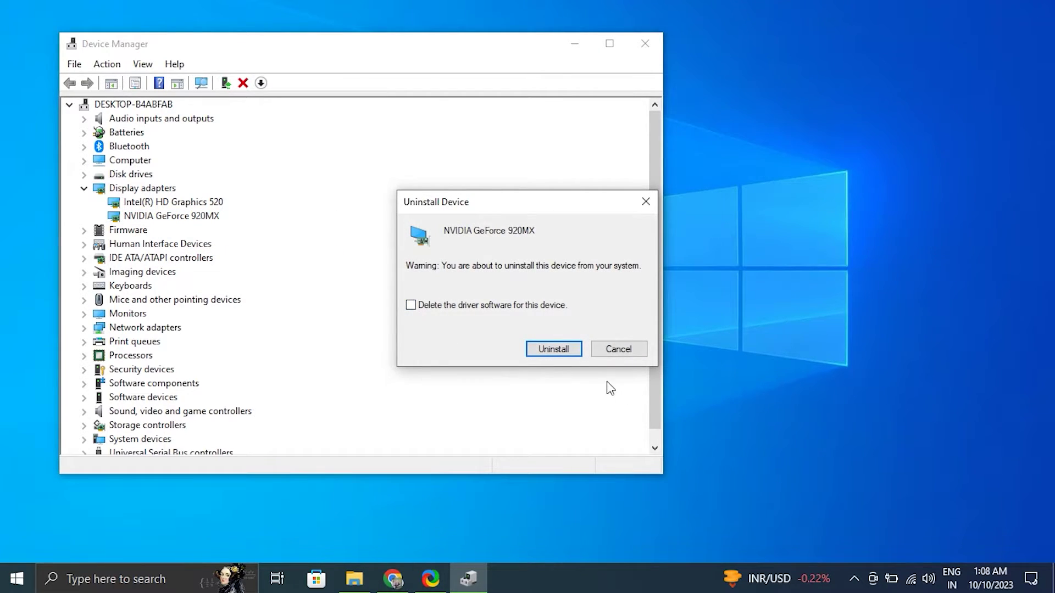
{"action": "left_click", "coordinate": [558, 348]}
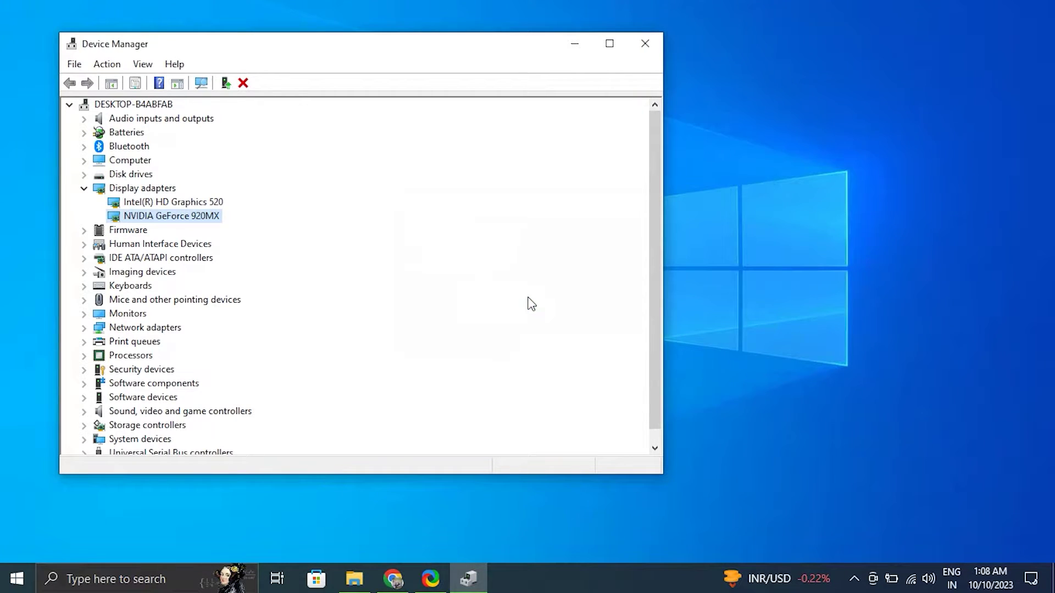
Step: Scan for hardware changes from the Action menu, then head to Start > Power to restart
{"action": "left_click", "coordinate": [119, 66]}
{"action": "left_click", "coordinate": [123, 80]}
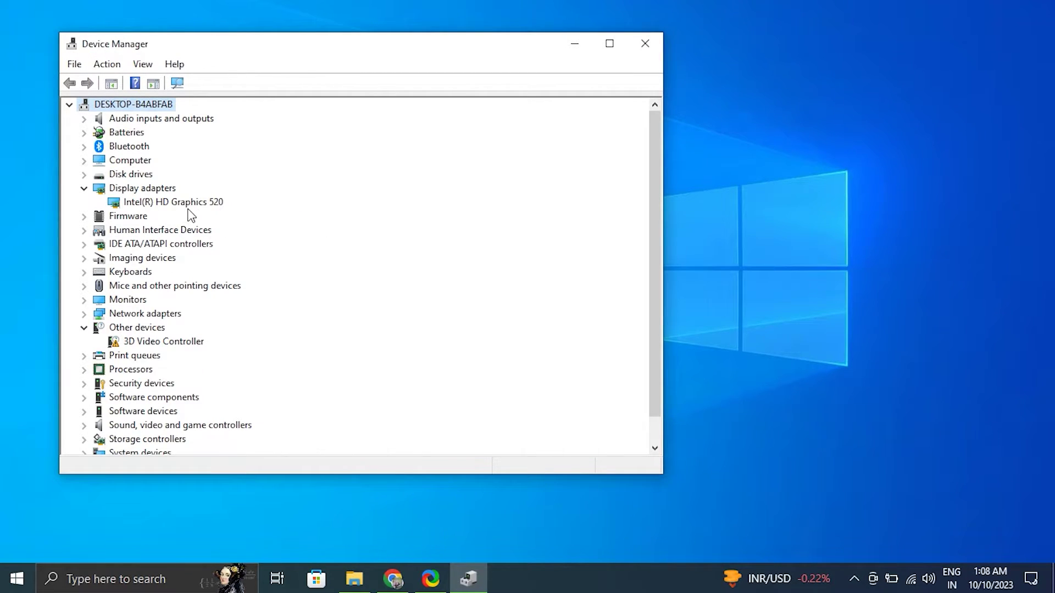
{"action": "left_click", "coordinate": [16, 579]}
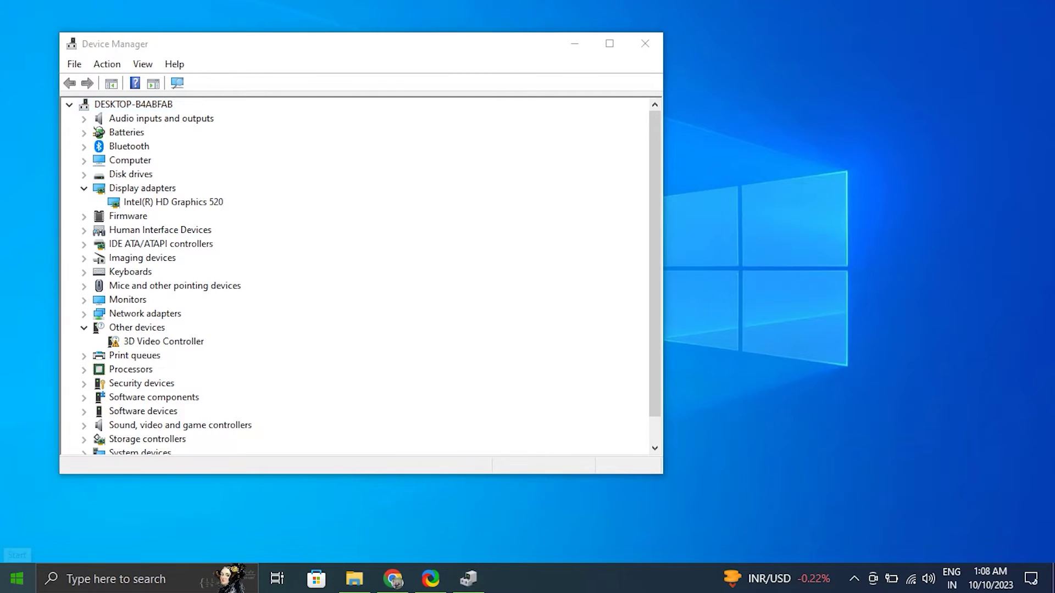
{"action": "left_click", "coordinate": [18, 545]}
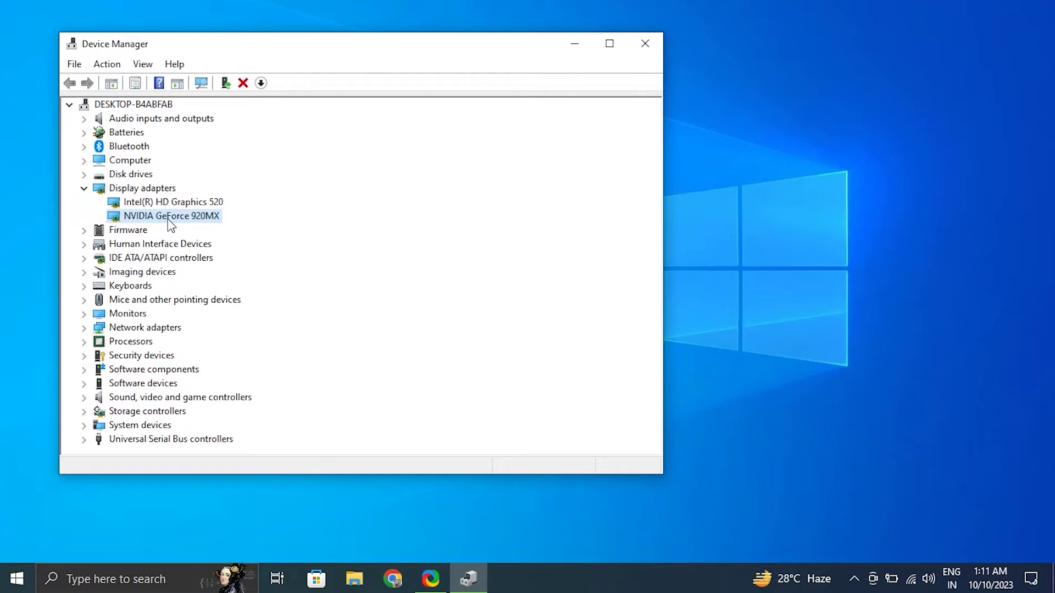
Step: Update the NVIDIA GeForce 920MX driver by searching automatically, then close the result
{"action": "right_click", "coordinate": [169, 224]}
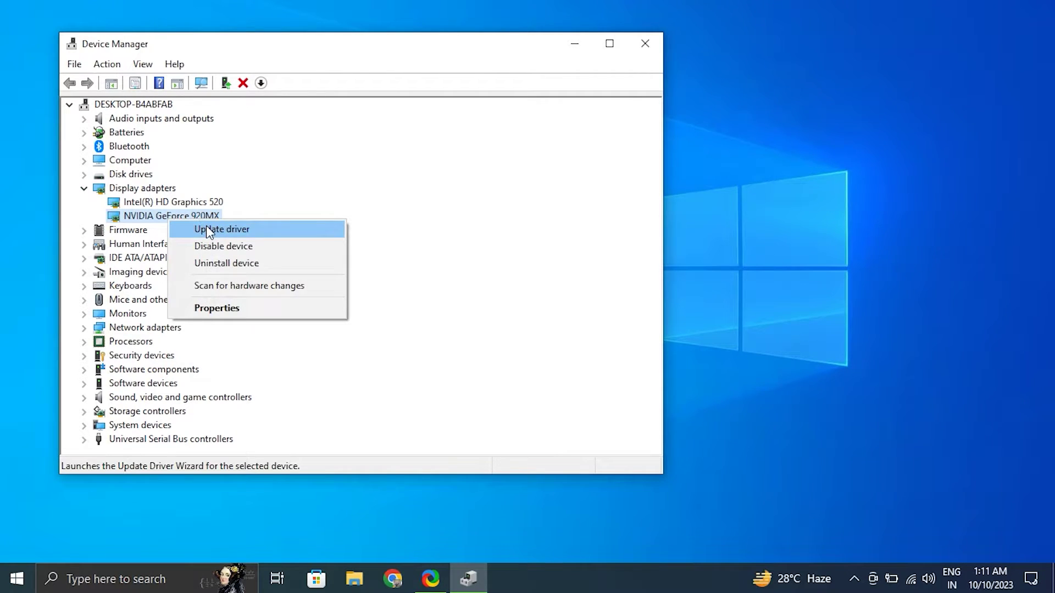
{"action": "left_click", "coordinate": [206, 225]}
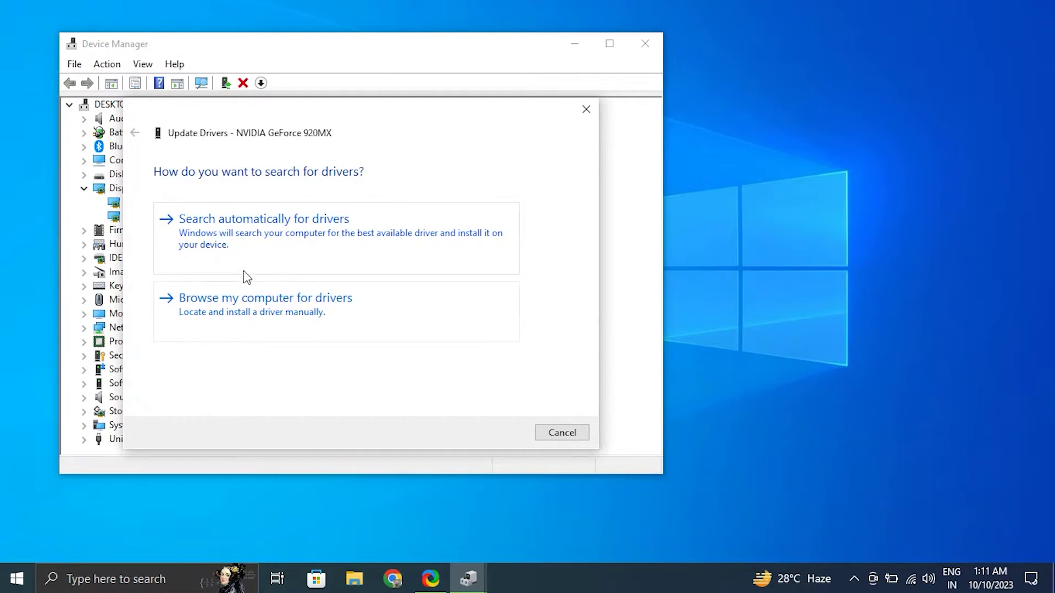
{"action": "left_click", "coordinate": [249, 237]}
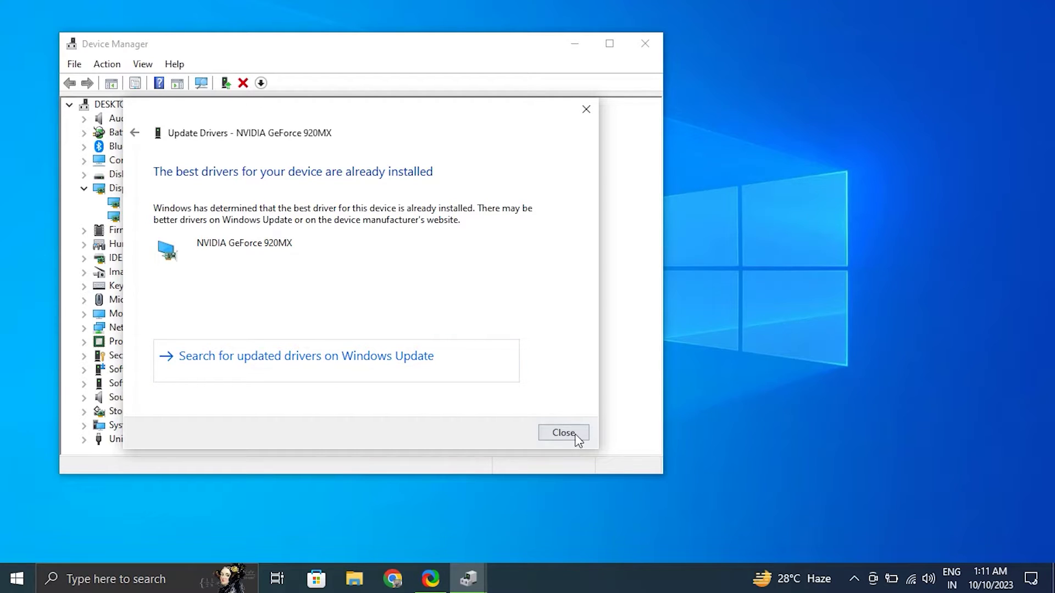
{"action": "left_click", "coordinate": [587, 109]}
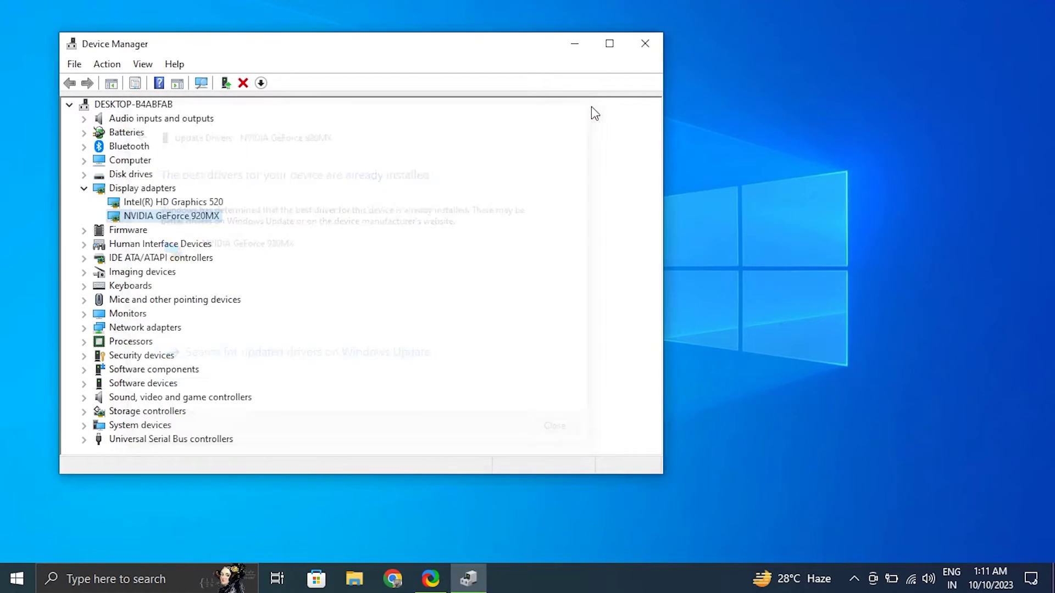
Step: Bring up the compatible driver list via 'Let me pick', then cancel and close Device Manager
{"action": "right_click", "coordinate": [201, 219]}
{"action": "left_click", "coordinate": [237, 228]}
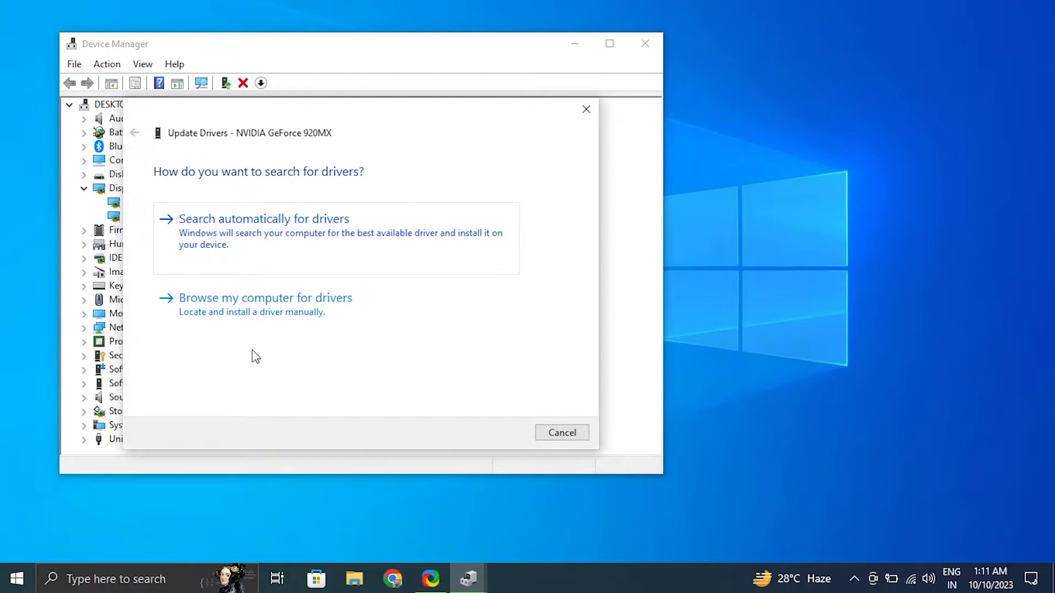
{"action": "left_click", "coordinate": [257, 328]}
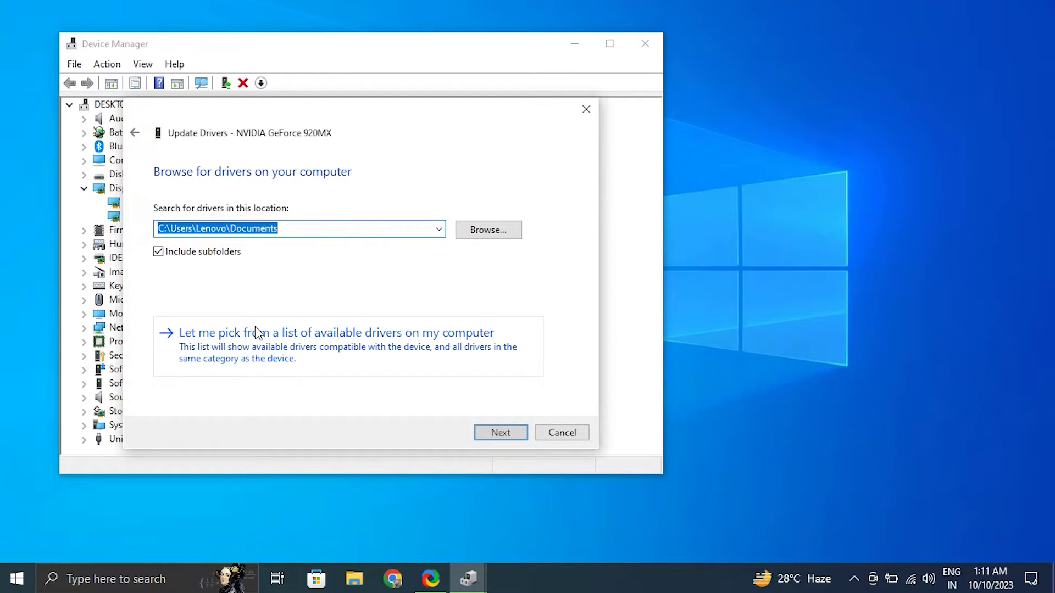
{"action": "left_click", "coordinate": [258, 332]}
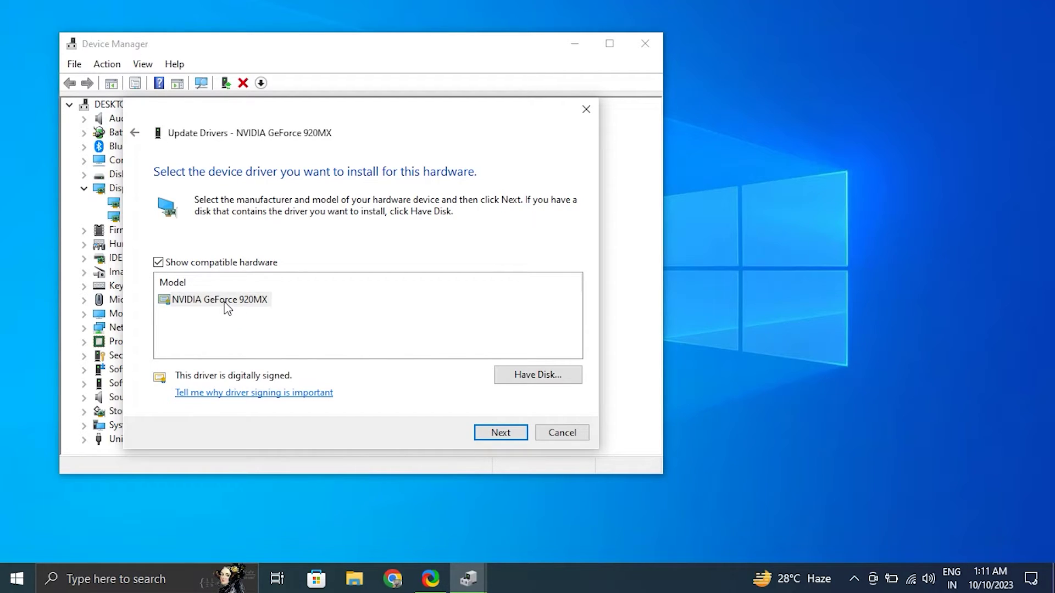
{"action": "left_click", "coordinate": [572, 438]}
{"action": "left_click", "coordinate": [644, 43]}
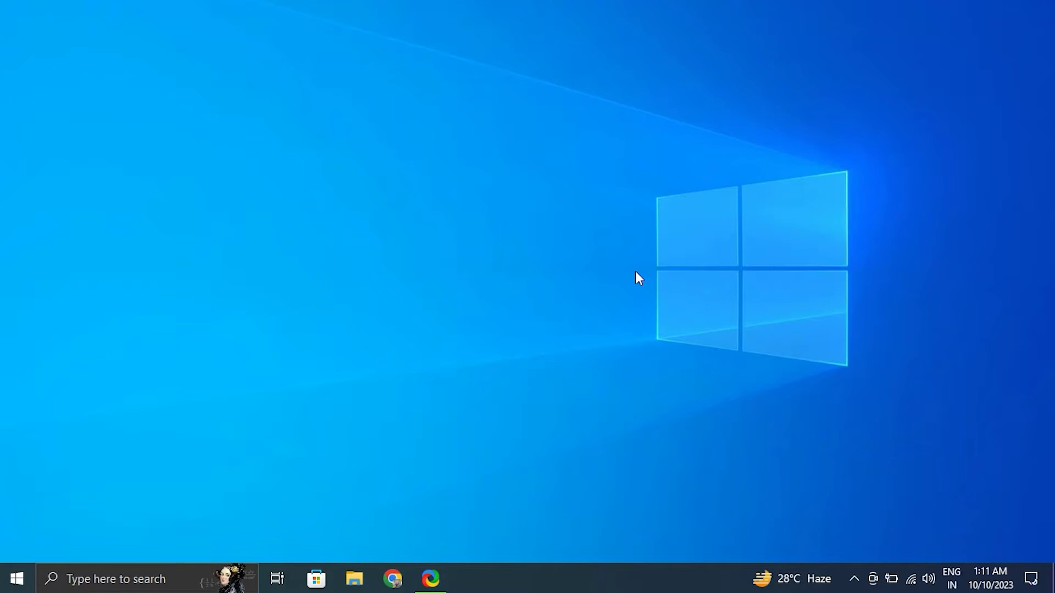
Step: Go to System > Battery settings and bring up the battery tray panel
{"action": "key", "text": "super+i"}
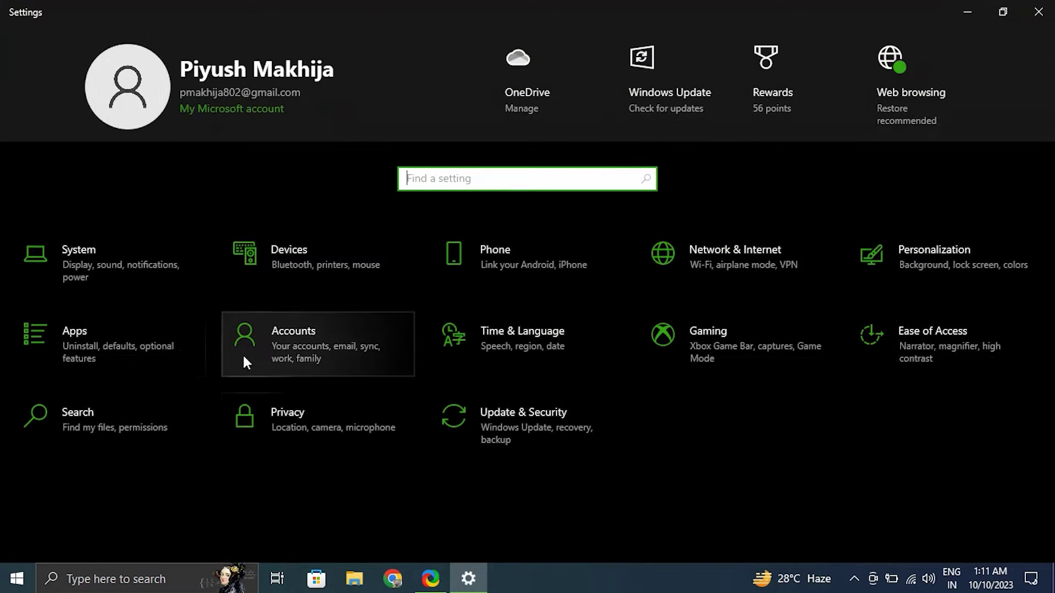
{"action": "left_click", "coordinate": [120, 247]}
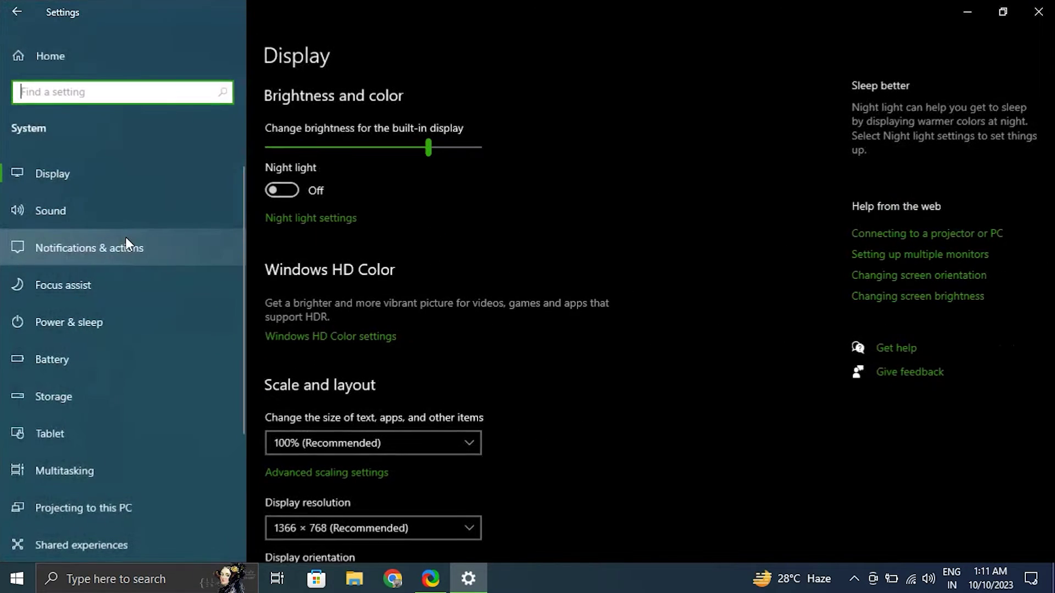
{"action": "left_click", "coordinate": [116, 350]}
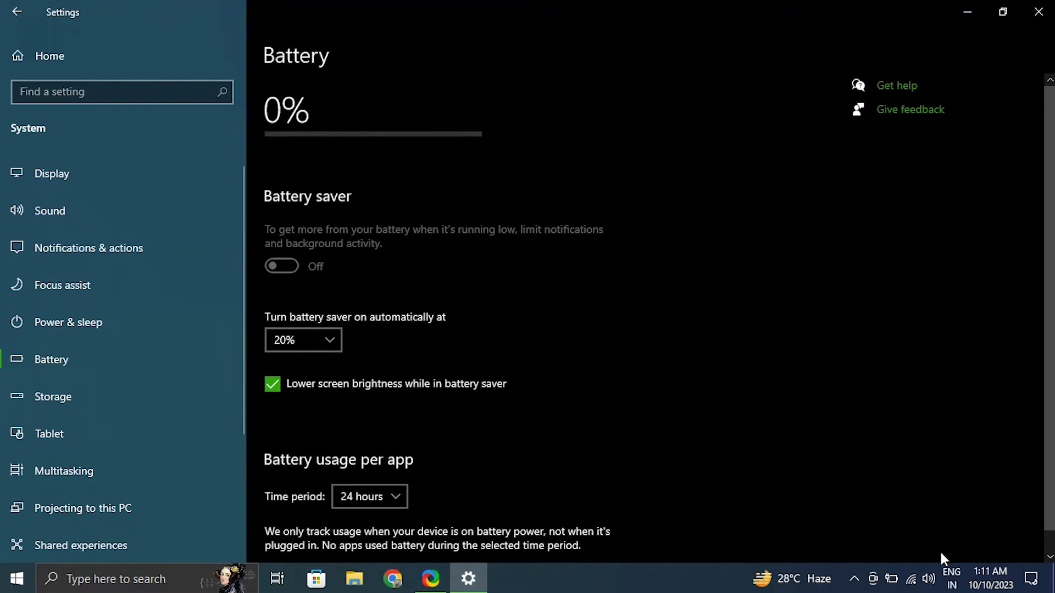
{"action": "left_click", "coordinate": [890, 581]}
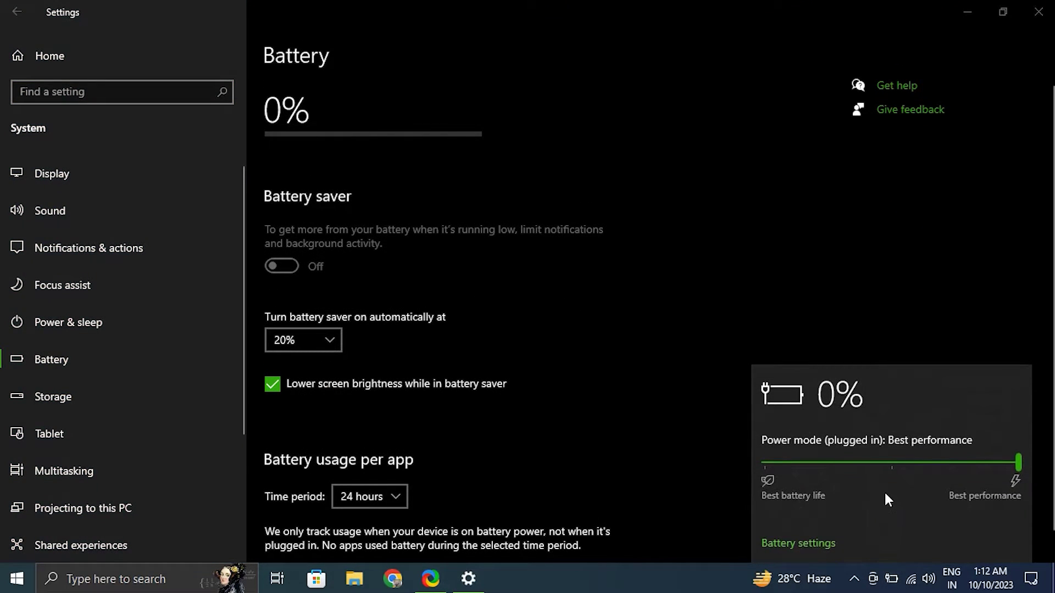
Step: Slide the power mode to Best performance, dismiss the panel and close Settings
{"action": "left_click", "coordinate": [890, 472]}
{"action": "left_click", "coordinate": [1008, 464]}
{"action": "left_click", "coordinate": [900, 337]}
{"action": "left_click", "coordinate": [1038, 12]}
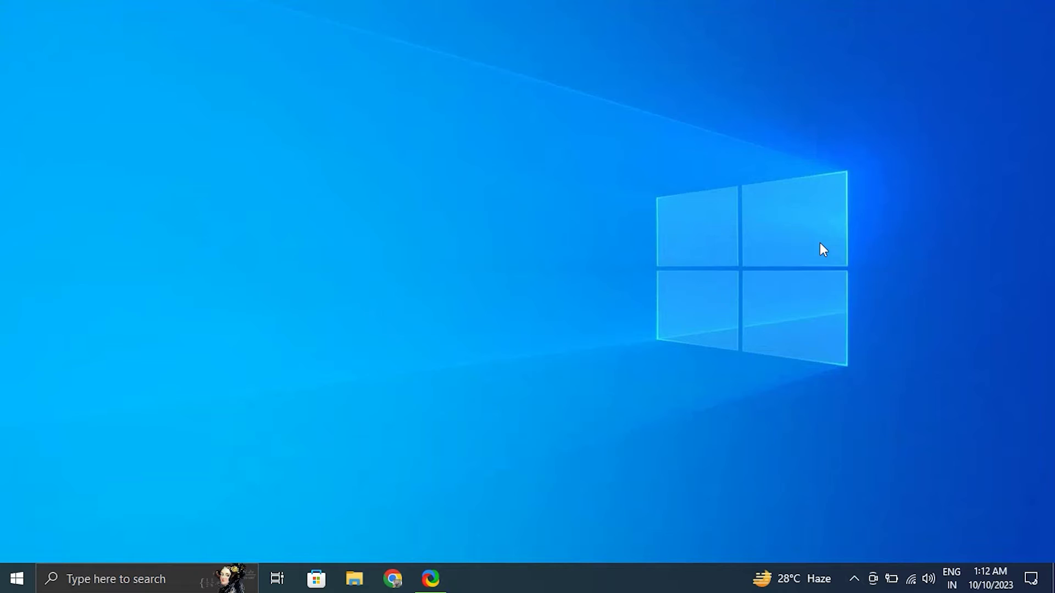
Step: Reach the screen and sleep timeout settings via Personalization > Lock screen
{"action": "key", "text": "super+i"}
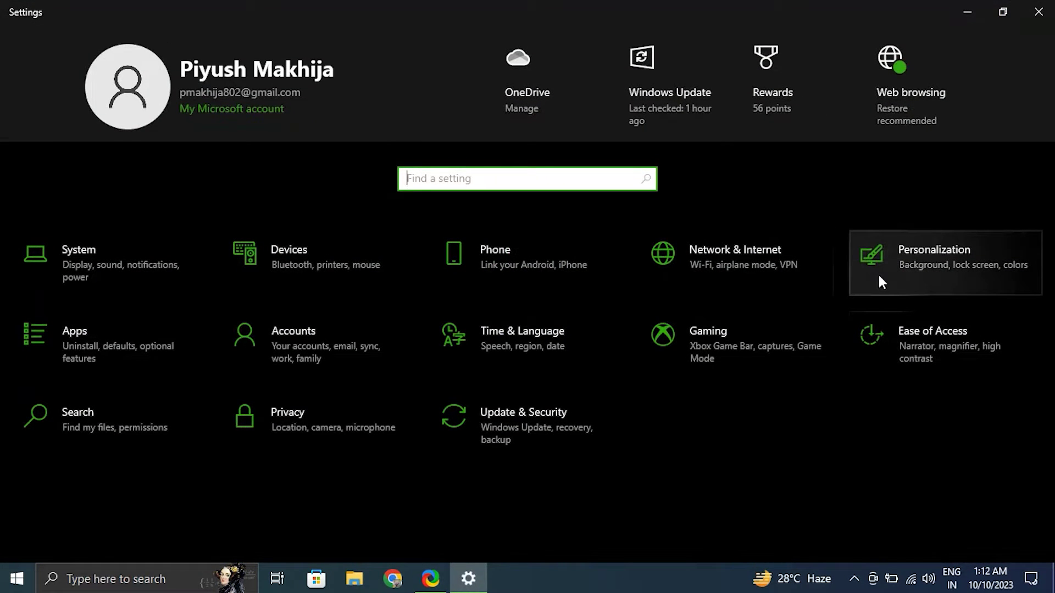
{"action": "left_click", "coordinate": [880, 272]}
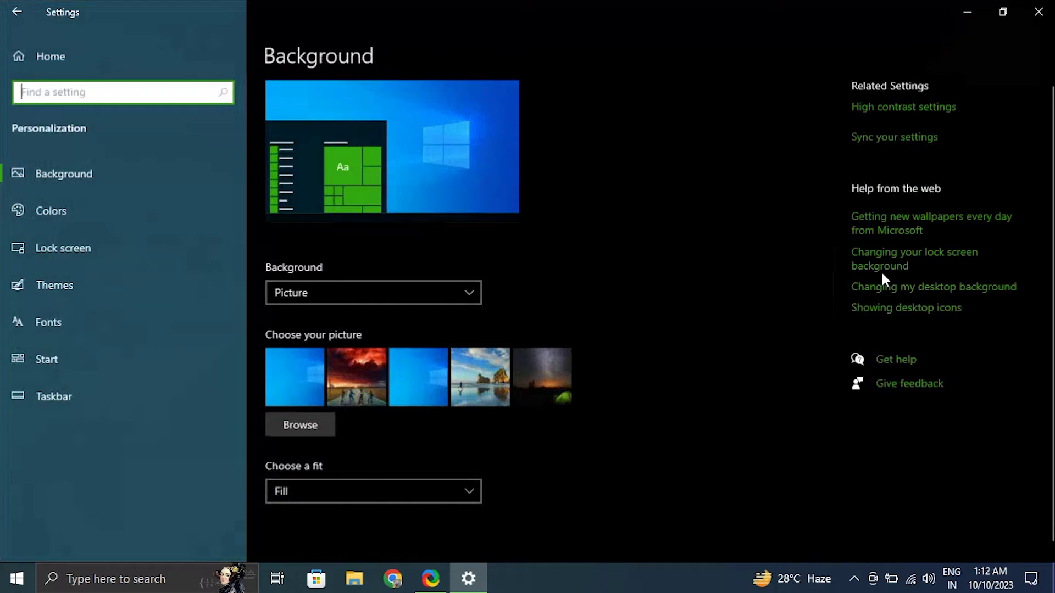
{"action": "left_click", "coordinate": [140, 253]}
{"action": "scroll", "coordinate": [588, 423], "scroll_direction": "down", "scroll_amount": 5}
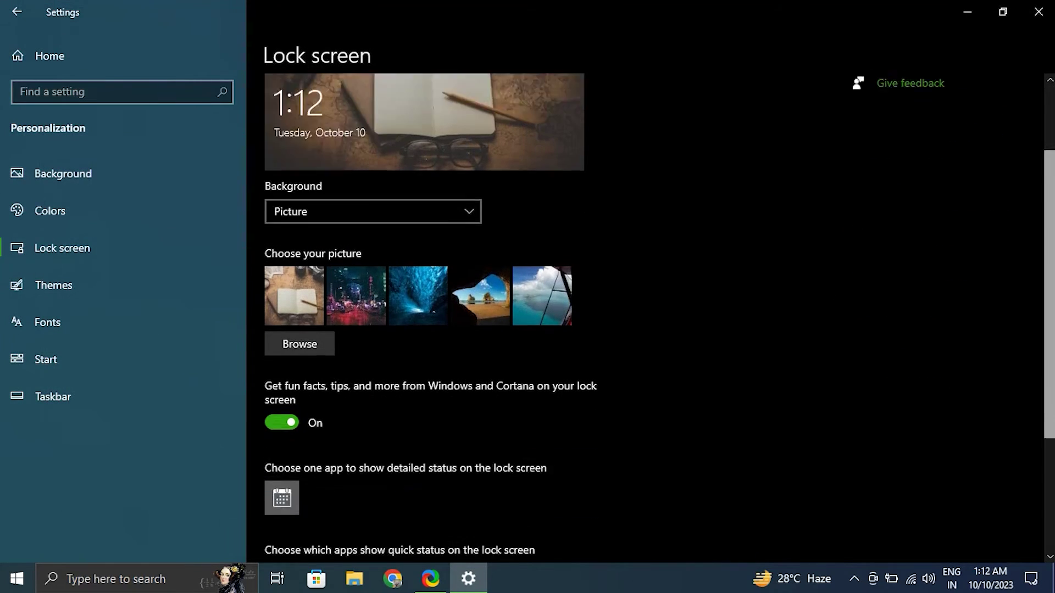
{"action": "left_click", "coordinate": [314, 475]}
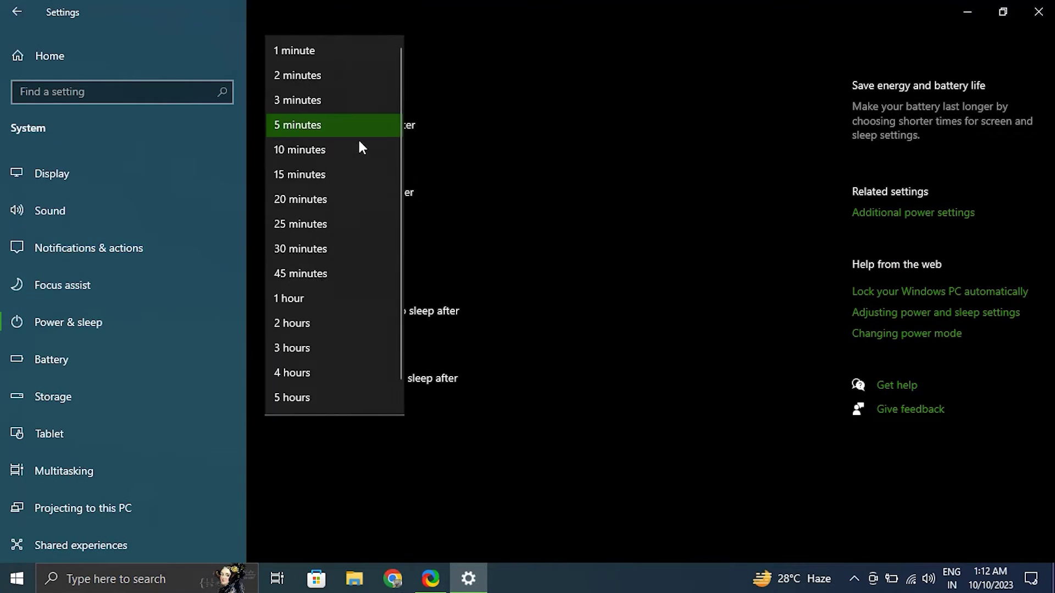
Step: Set the plugged-in PC to sleep after 45 minutes and close Settings
{"action": "left_click", "coordinate": [333, 404]}
{"action": "left_click", "coordinate": [354, 323]}
{"action": "left_click", "coordinate": [1038, 11]}
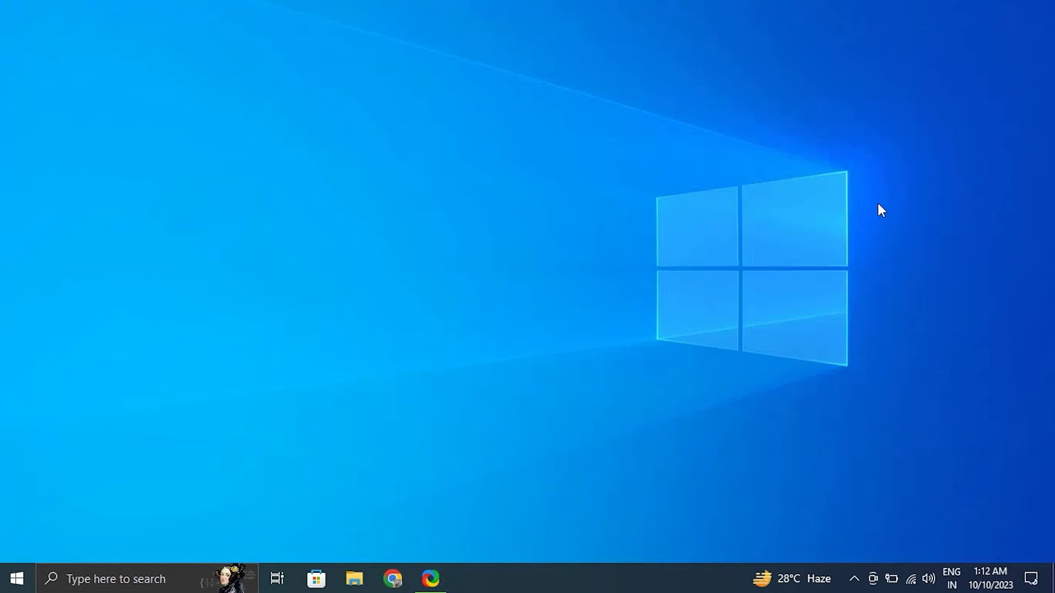
Step: Check for new updates on the Windows Update page, confirming the PC is up to date
{"action": "key", "text": "super+i"}
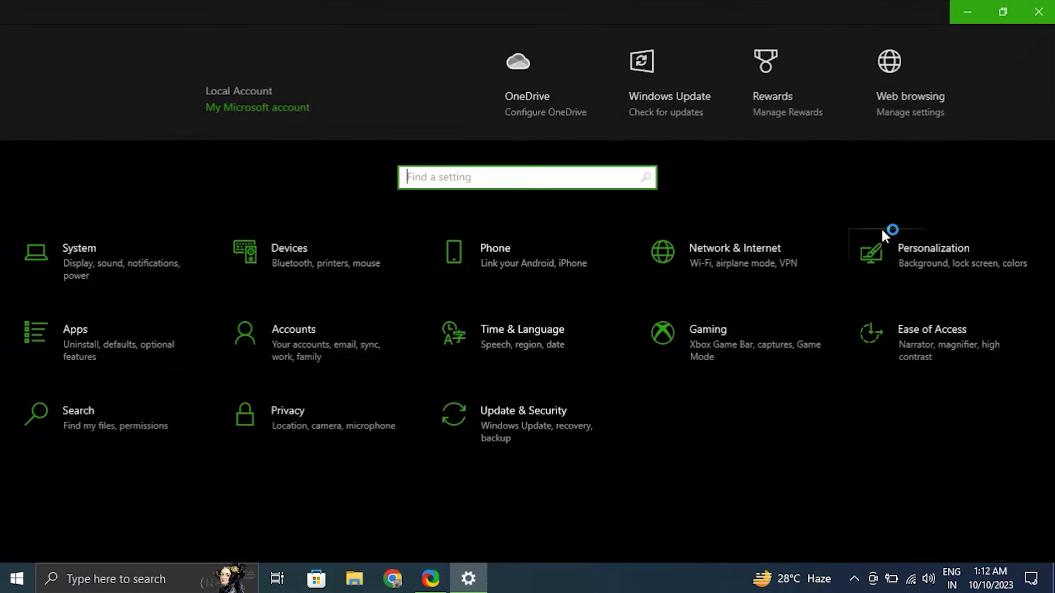
{"action": "left_click", "coordinate": [653, 50]}
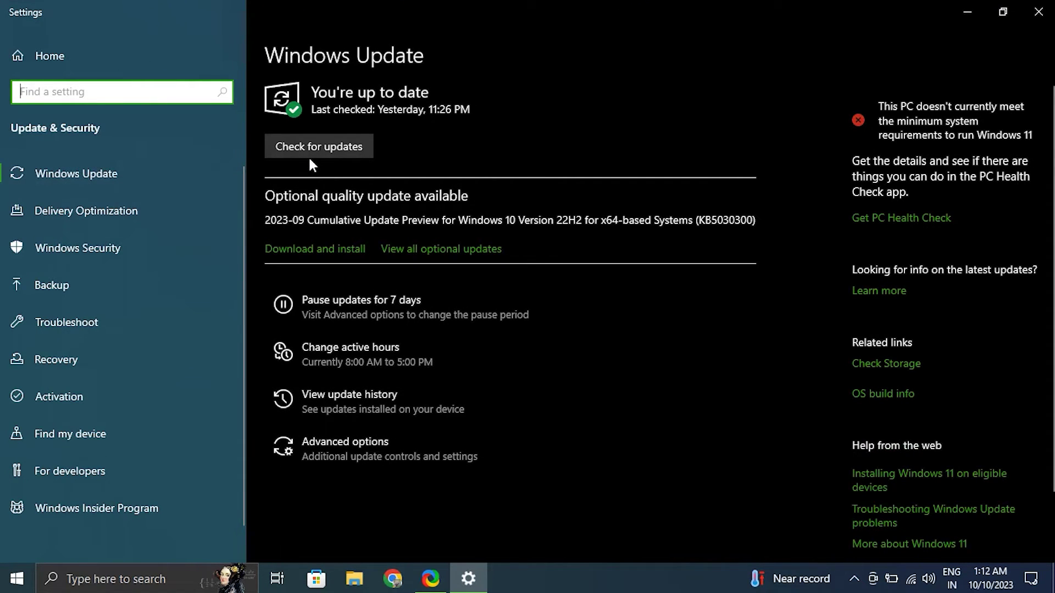
{"action": "left_click", "coordinate": [310, 157]}
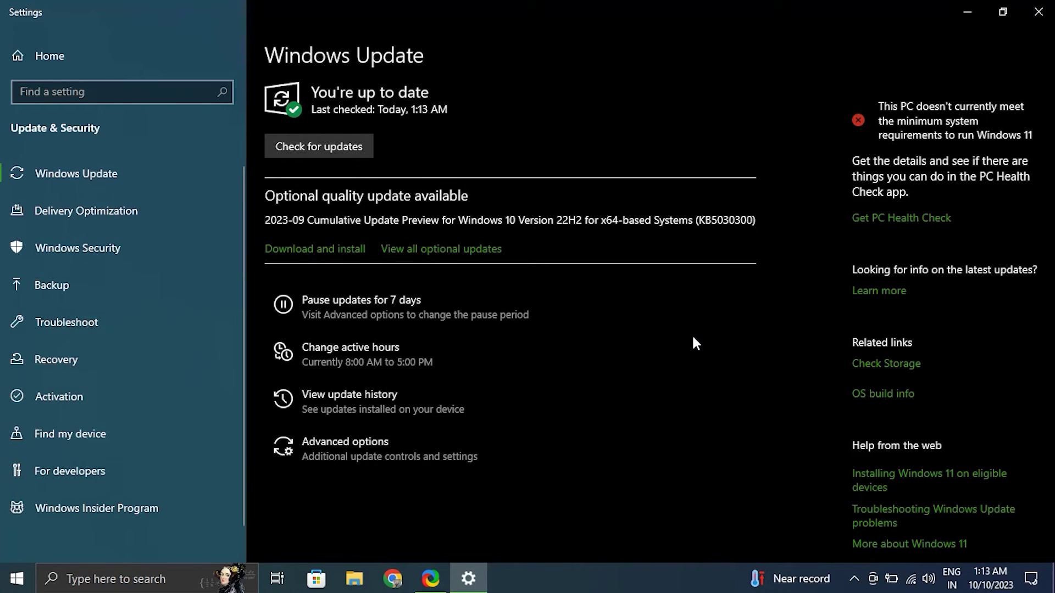
Step: Close Settings, switch the keyboard layout to ENG US from the tray, and return to the desktop
{"action": "left_click", "coordinate": [1039, 12]}
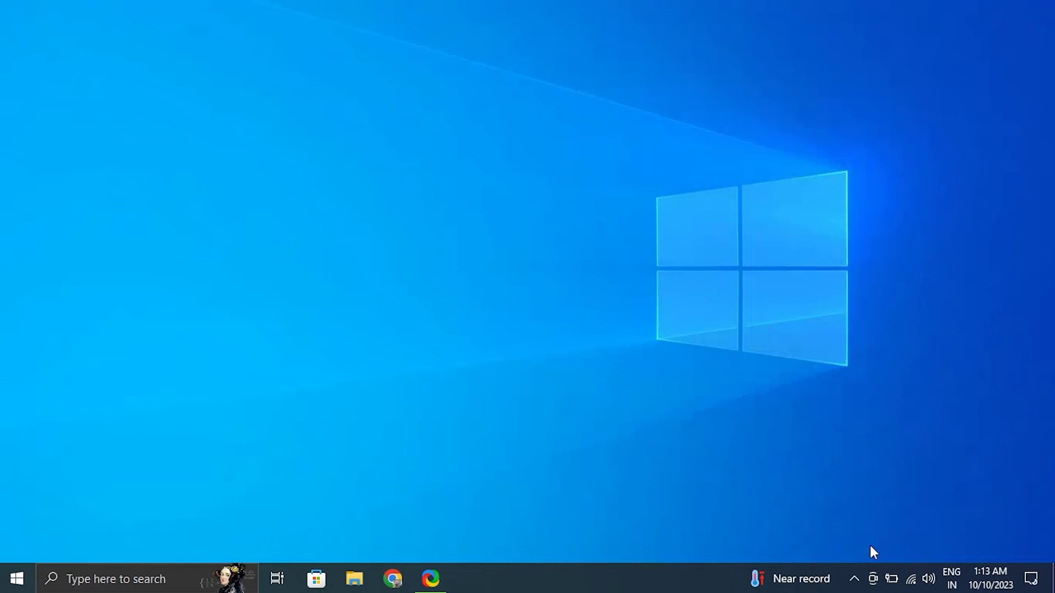
{"action": "left_click", "coordinate": [854, 579]}
{"action": "key", "text": "super+space"}
{"action": "key", "text": "super"}
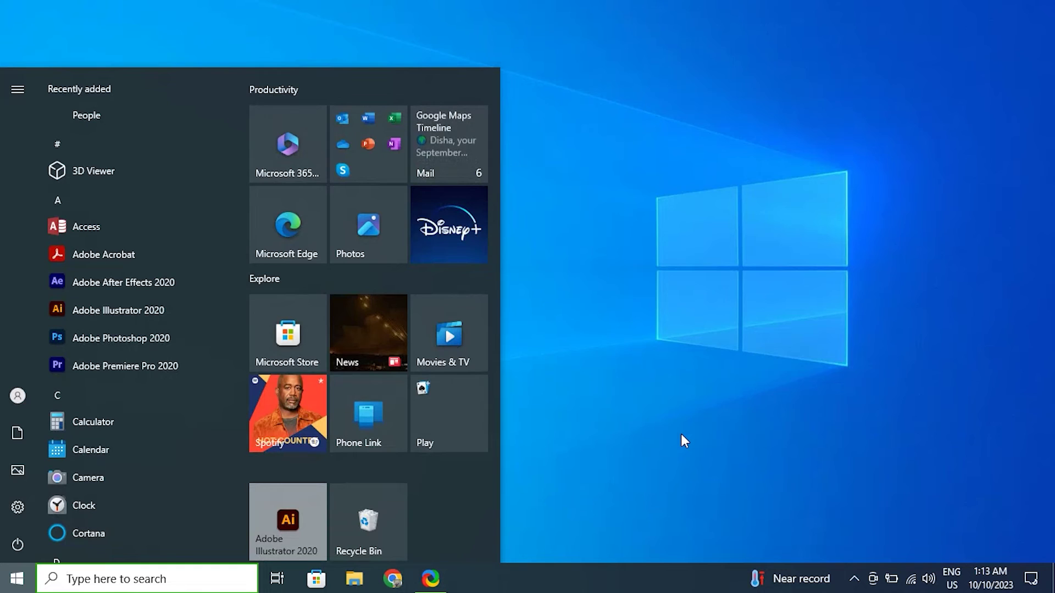
{"action": "key", "text": "super"}
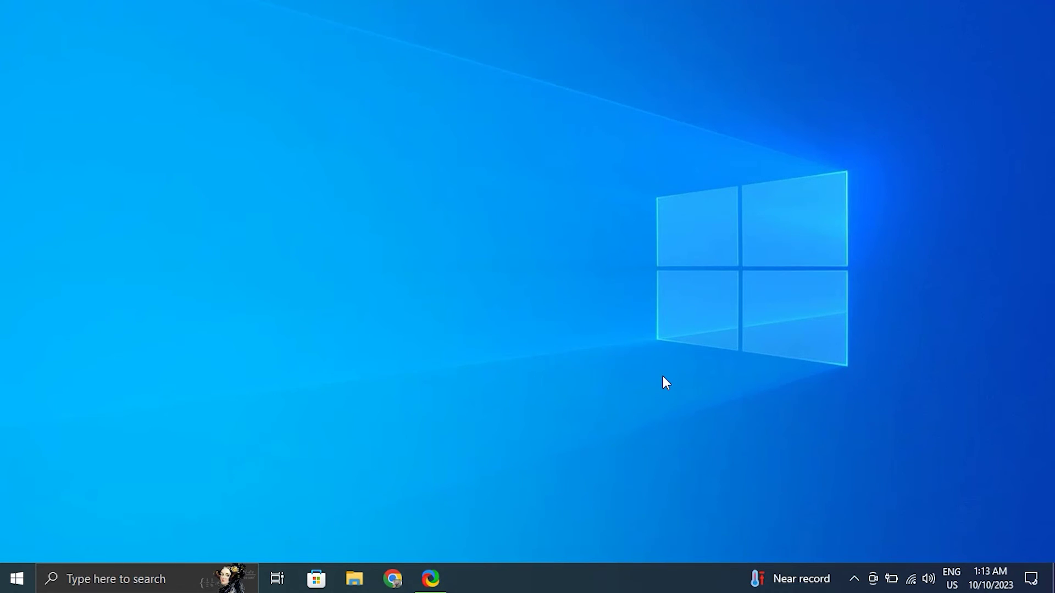
{"action": "key", "text": "ctrl+shift+Escape"}
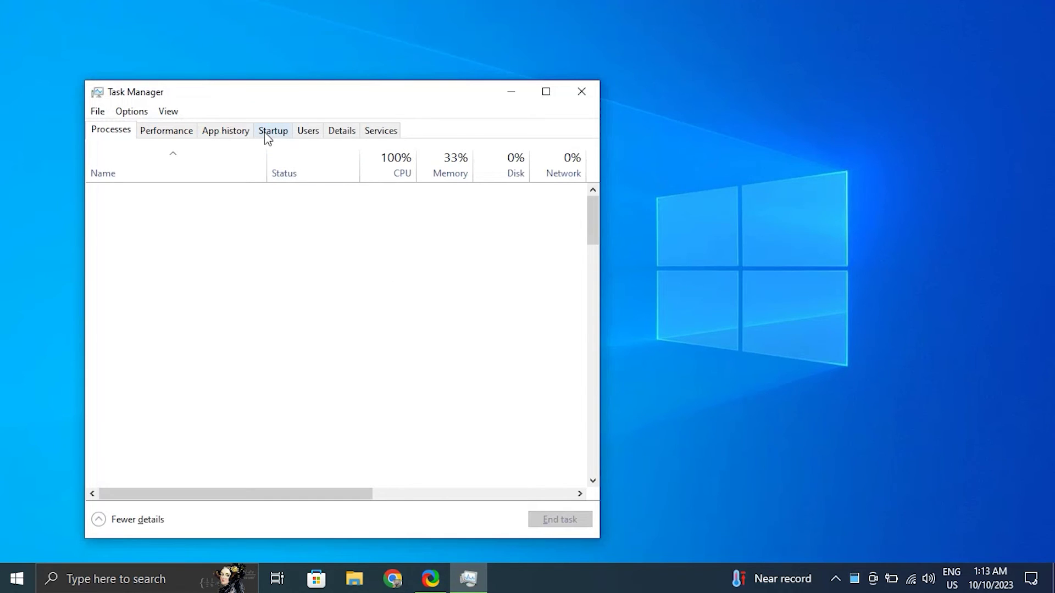
{"action": "left_click", "coordinate": [272, 132]}
{"action": "left_click_drag", "start_coordinate": [348, 84], "coordinate": [350, 35]}
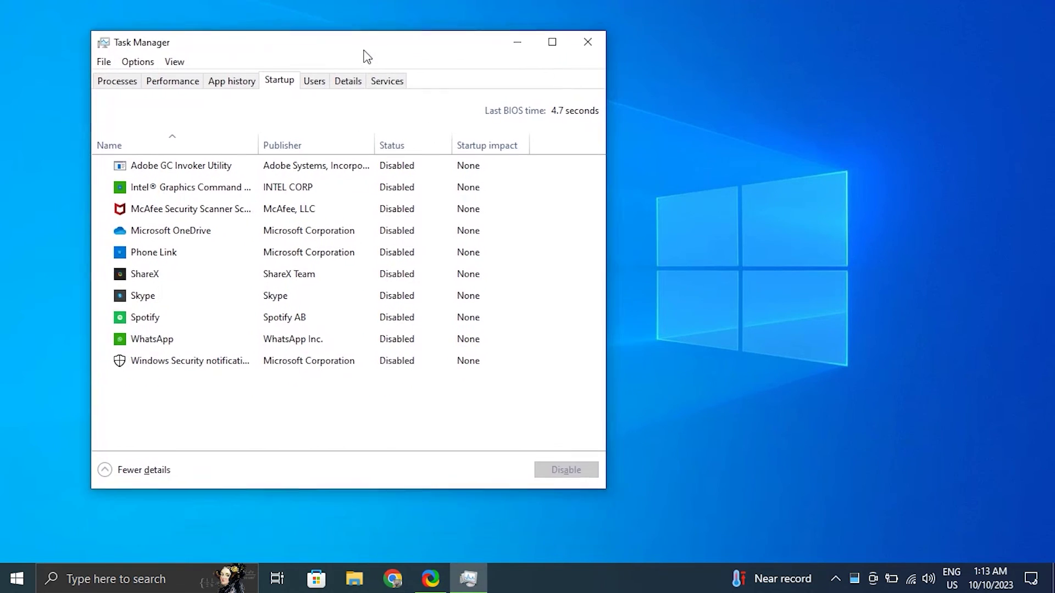
{"action": "right_click", "coordinate": [203, 346]}
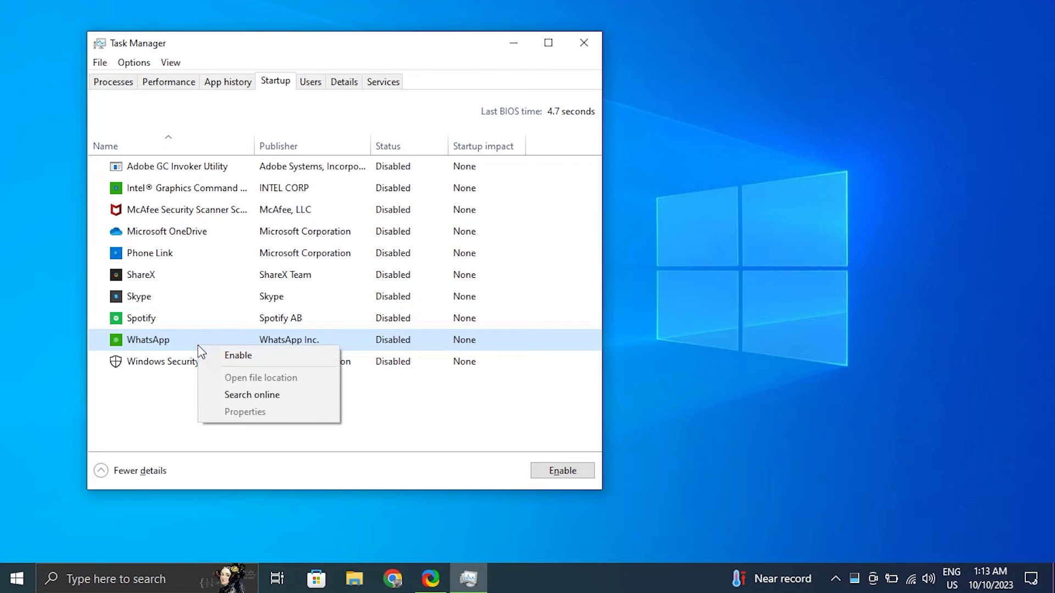
{"action": "left_click", "coordinate": [460, 427]}
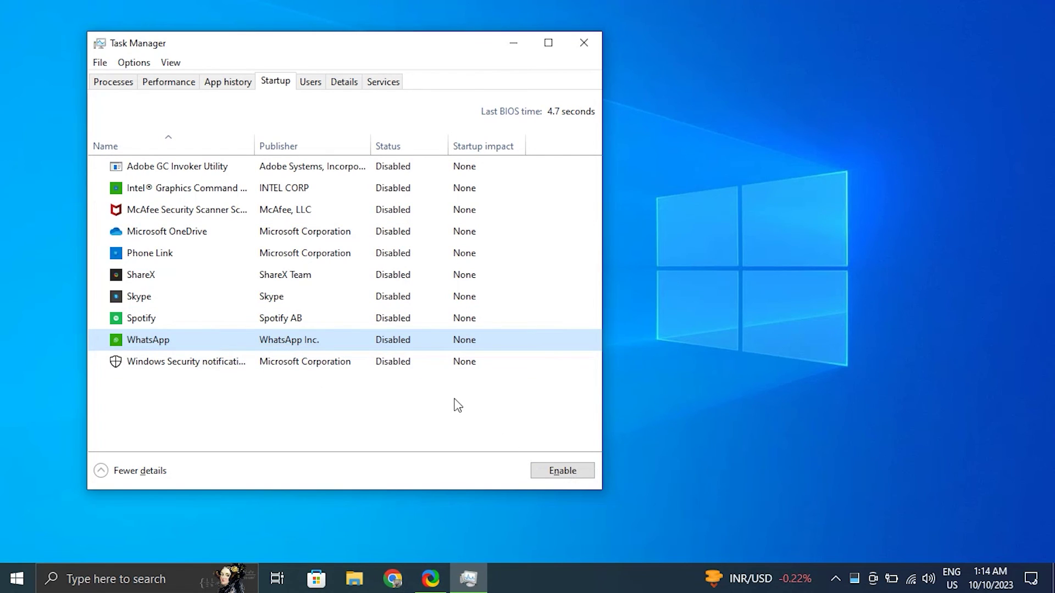
{"action": "left_click", "coordinate": [595, 42]}
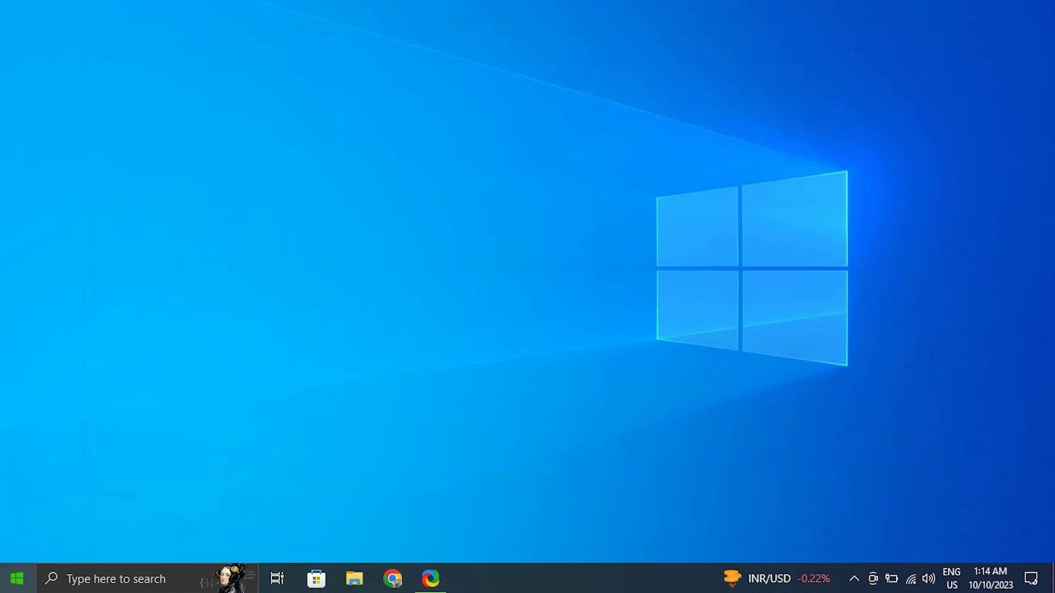
{"action": "left_click", "coordinate": [17, 580]}
{"action": "left_click", "coordinate": [15, 547]}
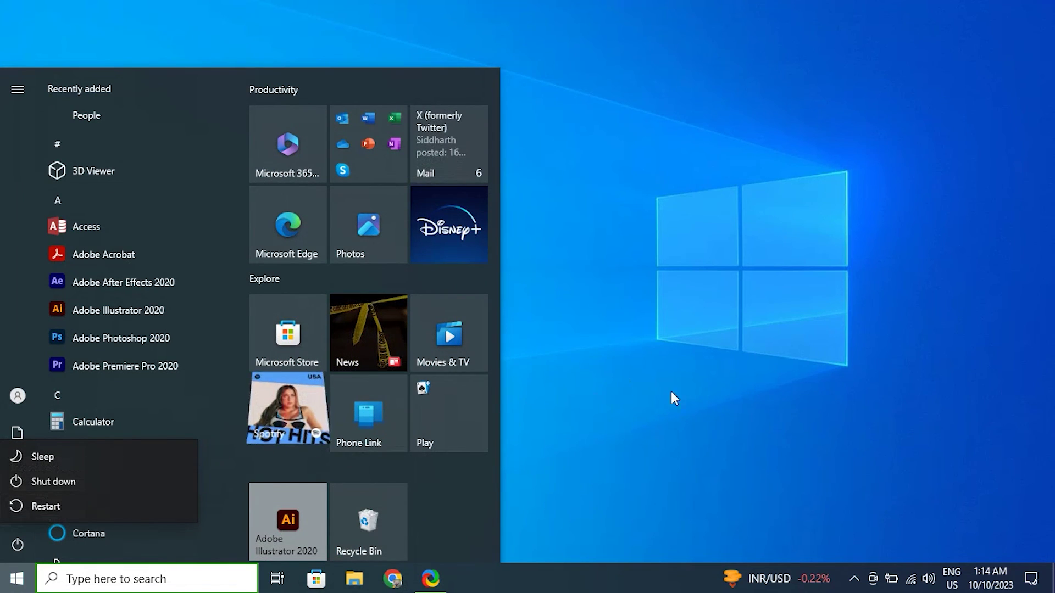
{"action": "key", "text": "Escape"}
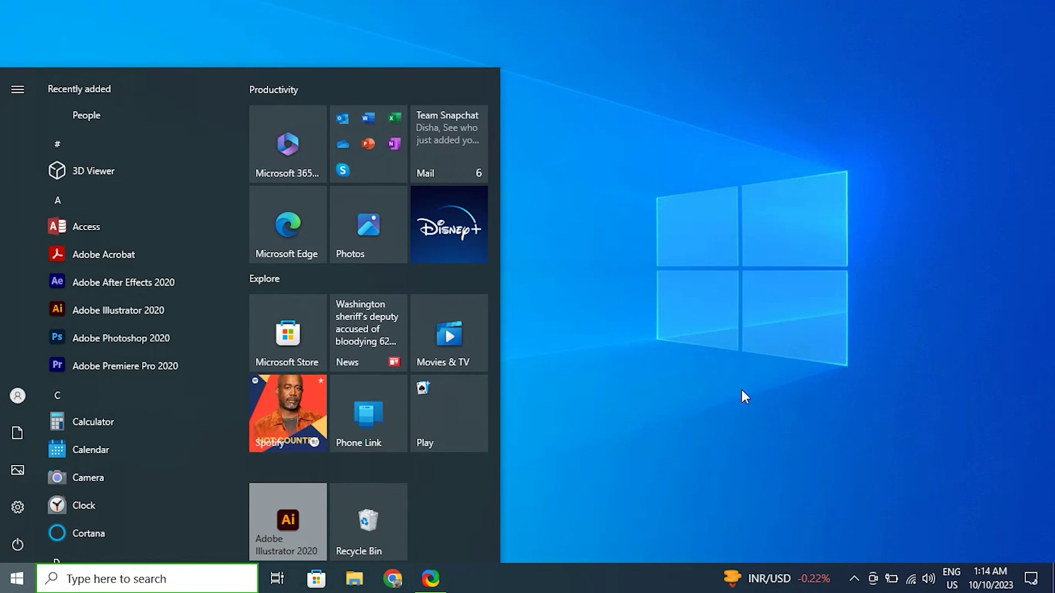
{"action": "left_click", "coordinate": [645, 434]}
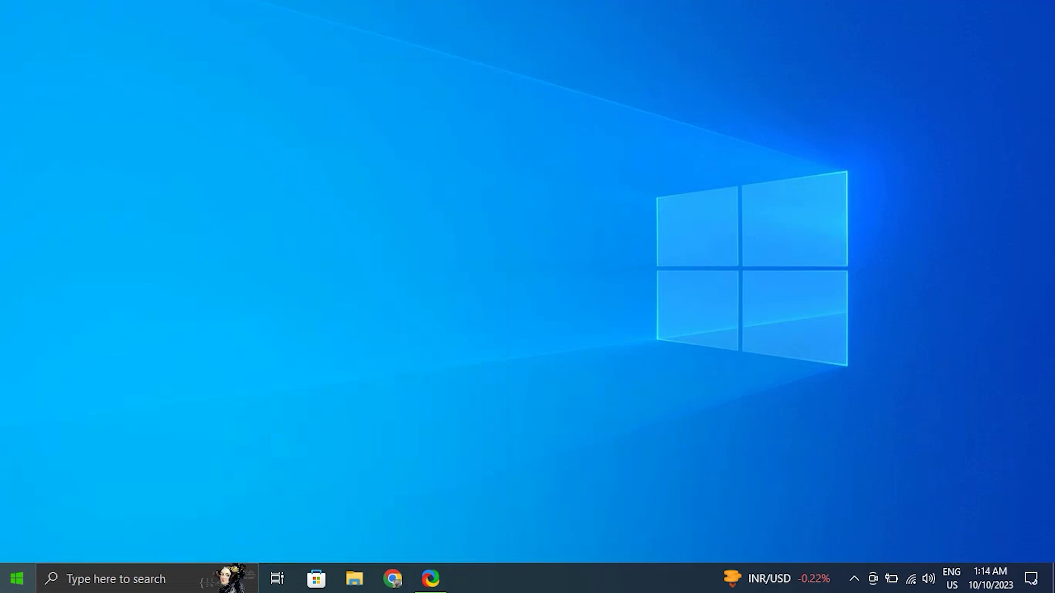